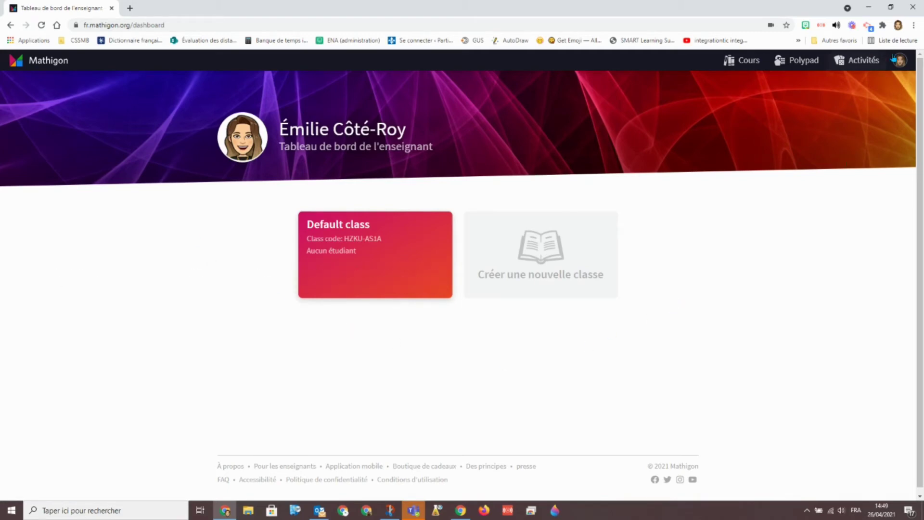
# Open the Polypad workspace from the Mathigon dashboard
pyautogui.click(802, 62)
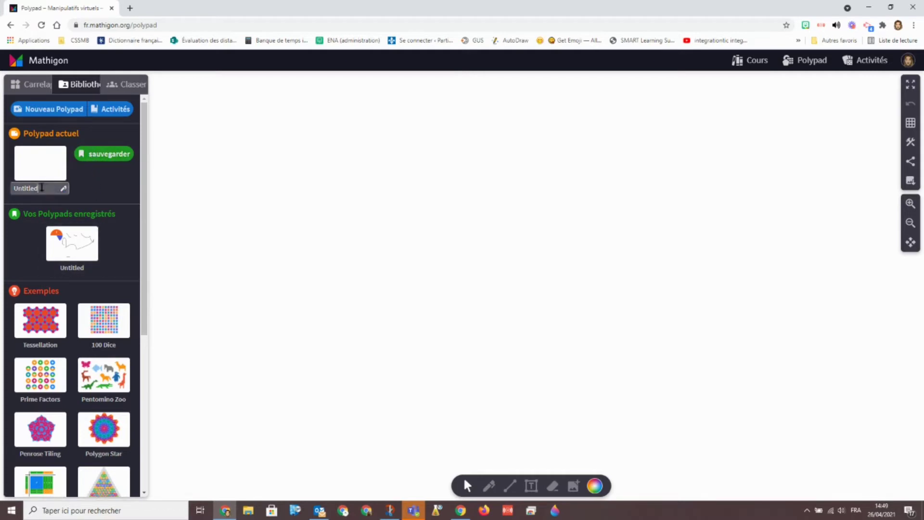
# Rename the current Polypad to 'Tutoriel' and show the geometry tile categories
pyautogui.click(63, 188)
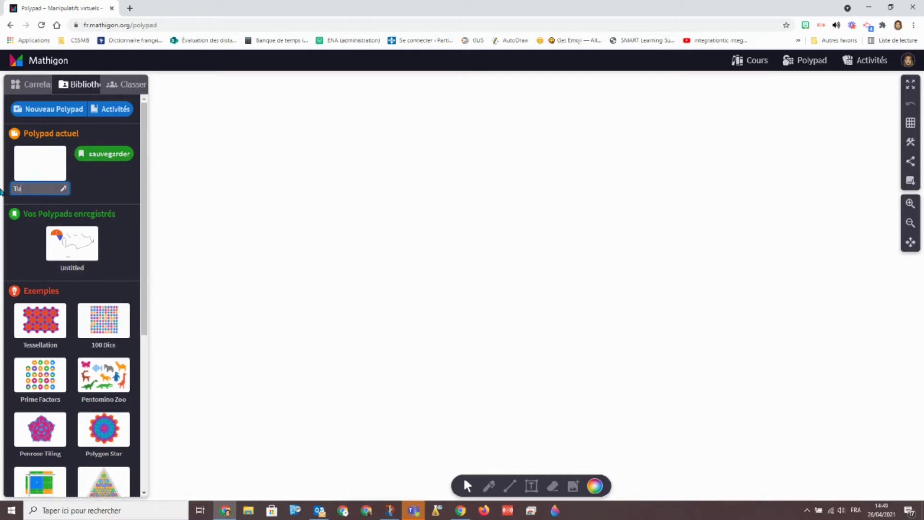
pyautogui.write('Tutoriel')
pyautogui.click(193, 202)
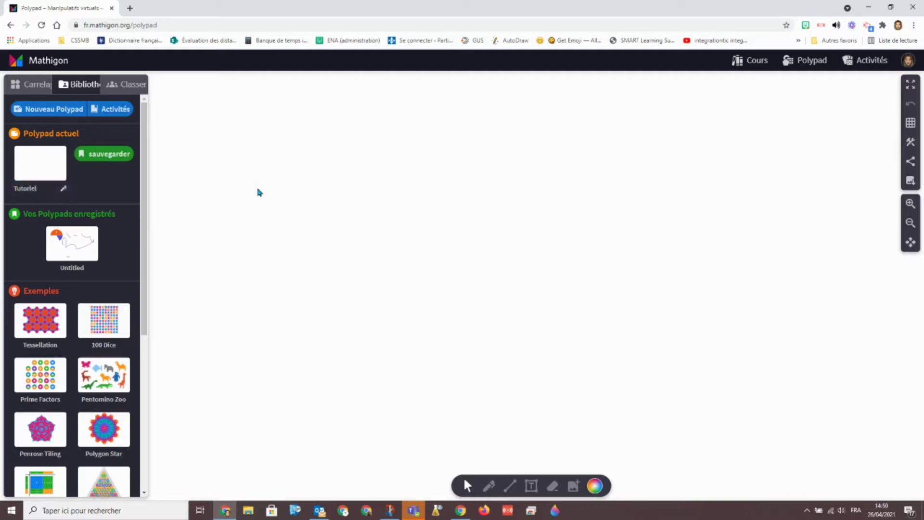
pyautogui.click(35, 91)
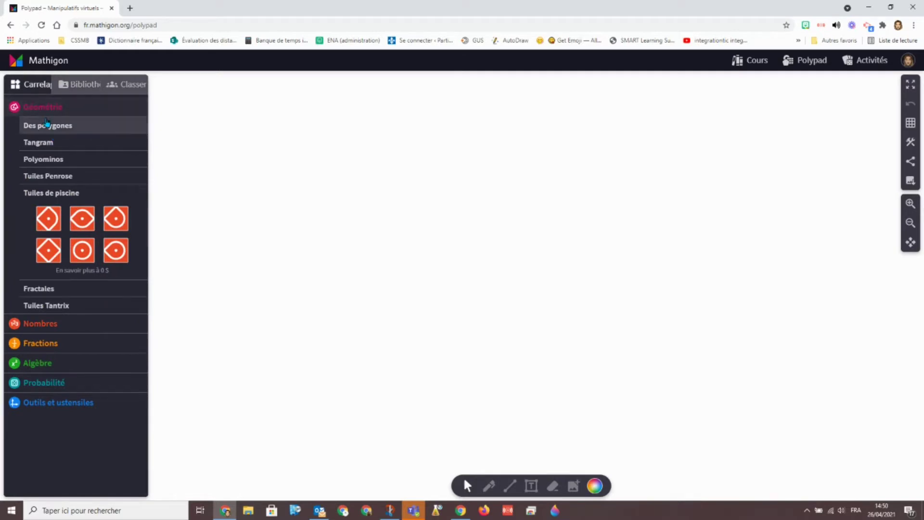
# Place the custom green polygon on the canvas and reshape it by moving its vertices
pyautogui.click(46, 125)
pyautogui.moveTo(114, 250); pyautogui.dragTo(553, 299)
pyautogui.moveTo(453, 187); pyautogui.dragTo(440, 129)
pyautogui.click(663, 196)
pyautogui.click(512, 261)
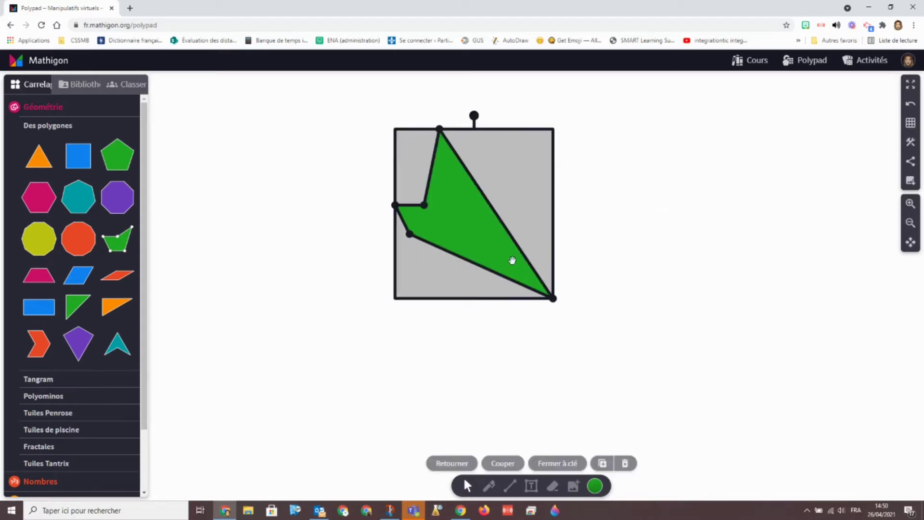
# Recolour the reshaped polygon blue, then erase it
pyautogui.click(598, 492)
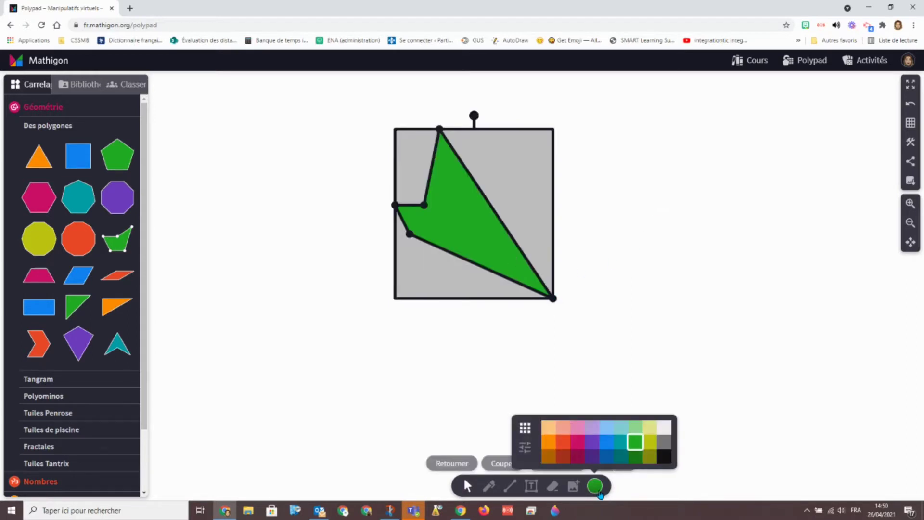
pyautogui.click(617, 442)
pyautogui.click(552, 487)
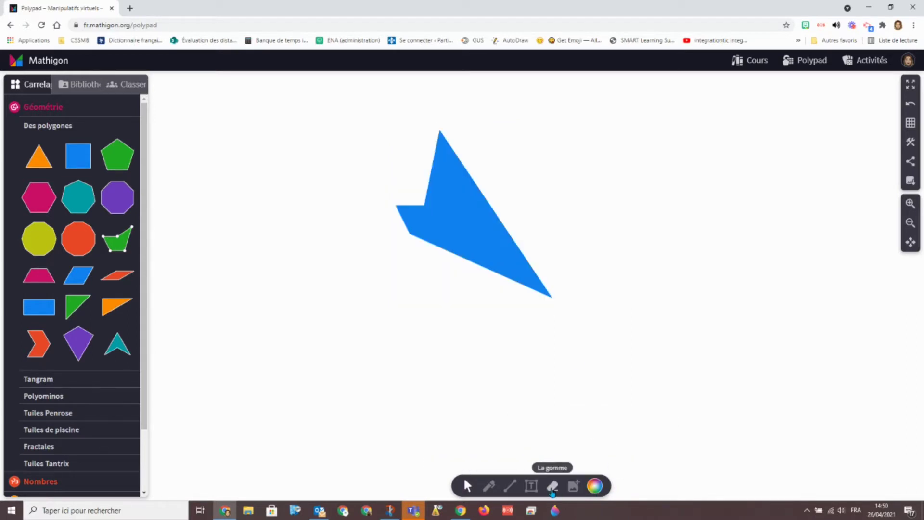
pyautogui.click(517, 217)
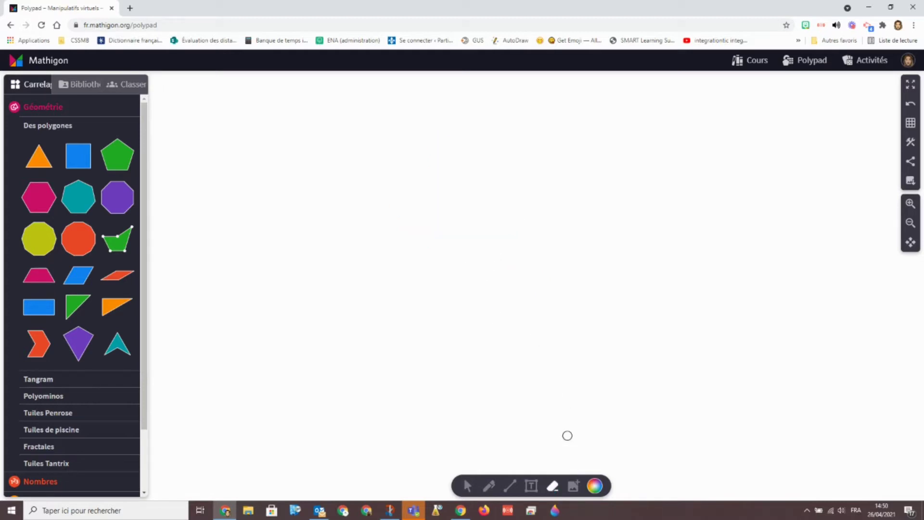
# Add a green pentagon, tilt it slightly, move it up-right, flip it, then delete it
pyautogui.click(116, 166)
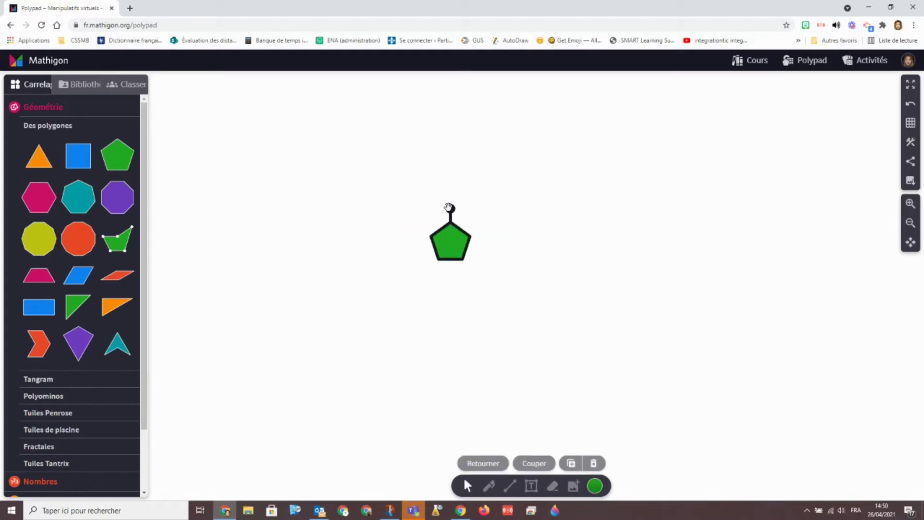
pyautogui.moveTo(449, 208); pyautogui.dragTo(440, 183)
pyautogui.moveTo(447, 245); pyautogui.dragTo(499, 230)
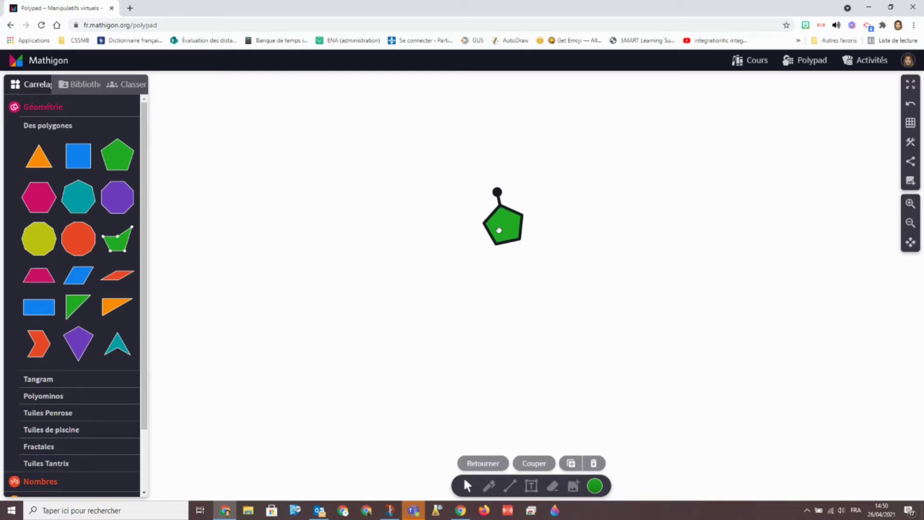
pyautogui.click(478, 463)
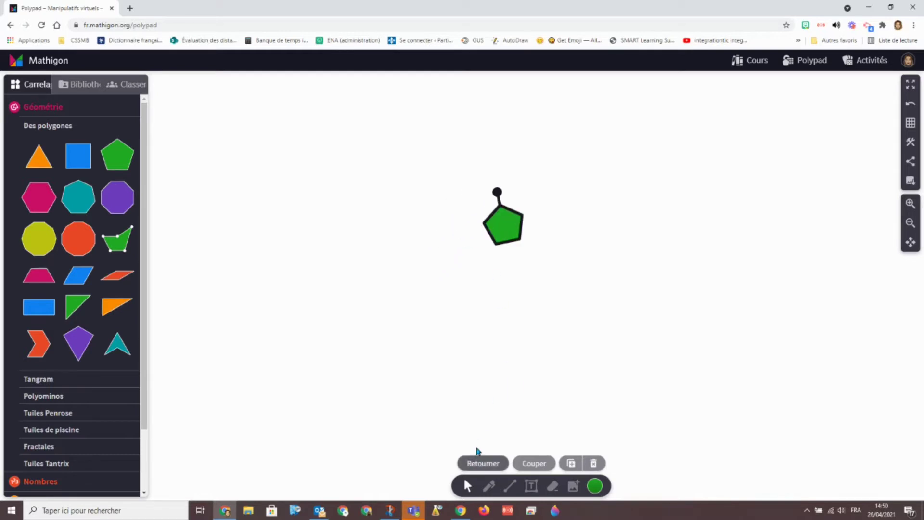
pyautogui.press('Delete')
pyautogui.click(38, 378)
# Place teal, blue and purple tangram triangles, then select and delete all three
pyautogui.moveTo(79, 187); pyautogui.dragTo(461, 219)
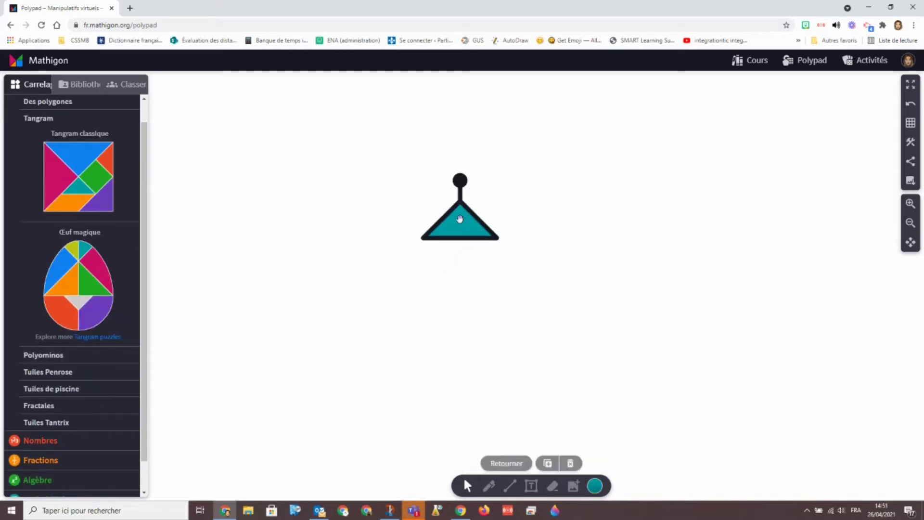
pyautogui.moveTo(78, 159); pyautogui.dragTo(538, 242)
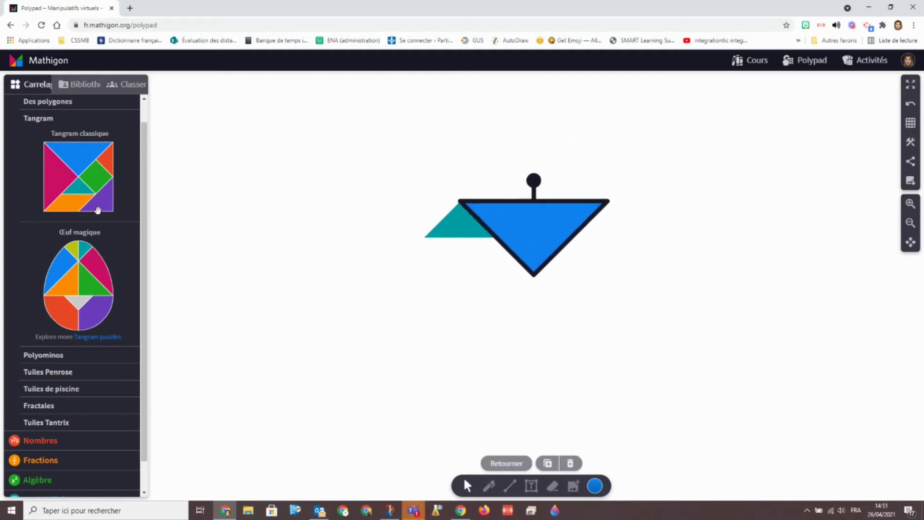
pyautogui.moveTo(97, 210); pyautogui.dragTo(569, 242)
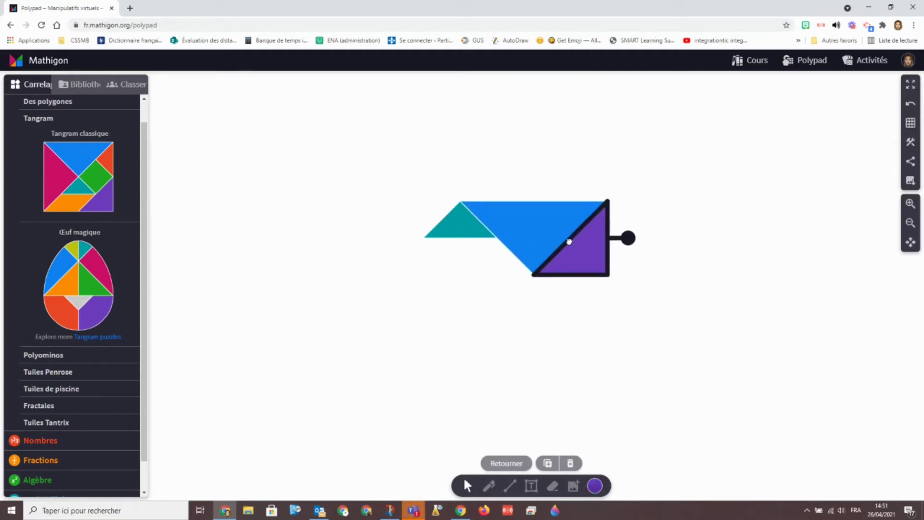
pyautogui.click(672, 295)
pyautogui.moveTo(289, 202); pyautogui.dragTo(628, 324)
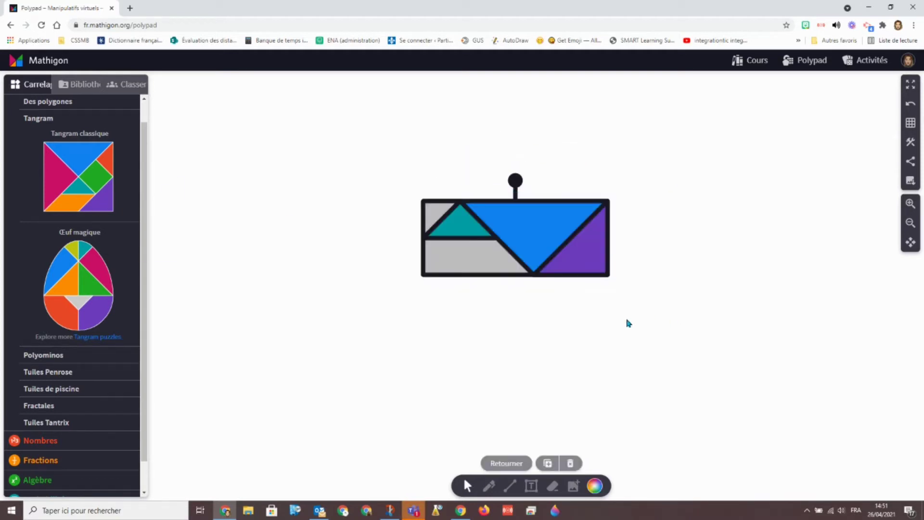
pyautogui.click(570, 463)
# Expand the Polyominos, Penrose, pool, fractal, Tantrix and number tile categories
pyautogui.scroll(-1, 73, 288)
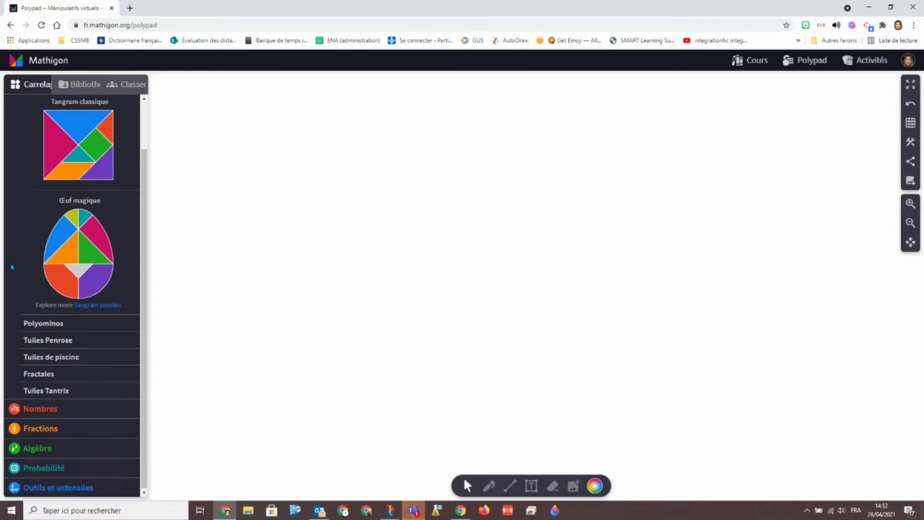
pyautogui.click(44, 323)
pyautogui.click(46, 312)
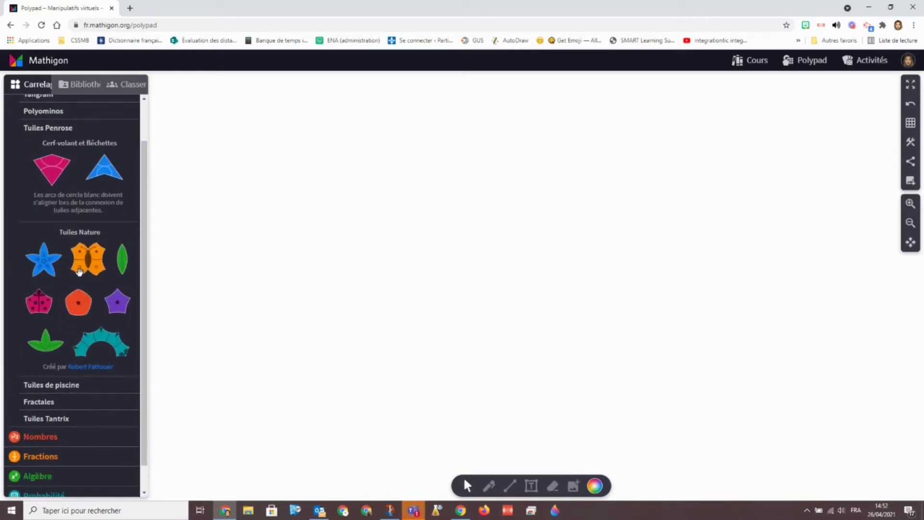
pyautogui.scroll(-1, 80, 272)
pyautogui.click(72, 354)
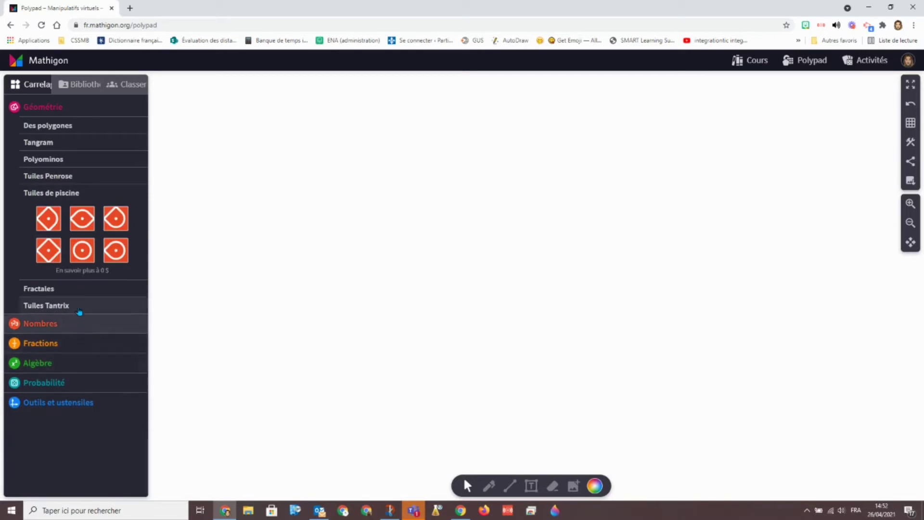
pyautogui.click(40, 289)
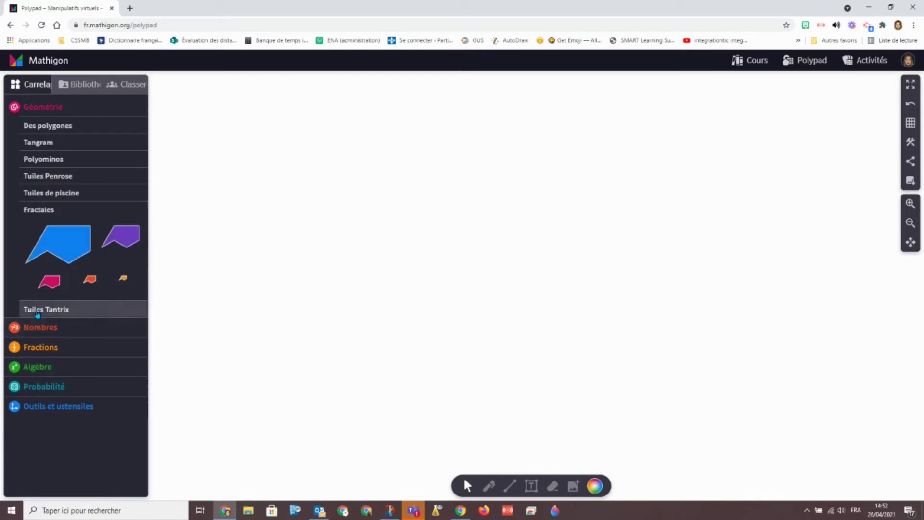
pyautogui.click(38, 311)
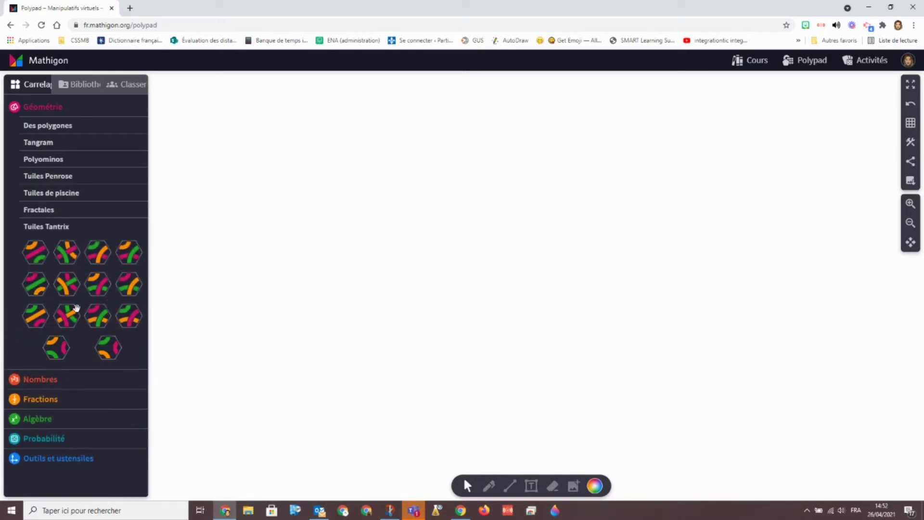
pyautogui.click(47, 380)
# Add a 10x10 number-tile block, reflow it, recolour it pink, move it, then delete it
pyautogui.click(118, 175)
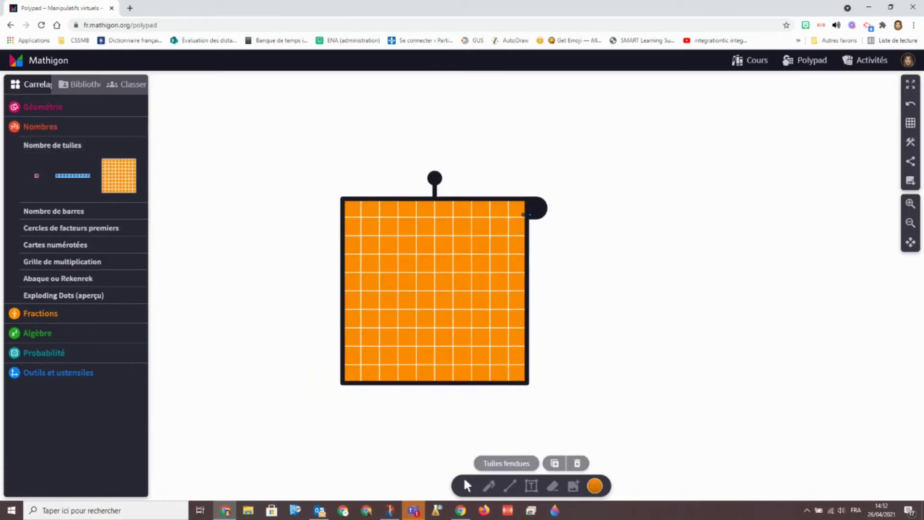
pyautogui.moveTo(536, 210)
pyautogui.mouseDown()
pyautogui.moveTo(481, 208)
pyautogui.moveTo(573, 210)
pyautogui.moveTo(534, 212)
pyautogui.mouseUp()
pyautogui.click(595, 487)
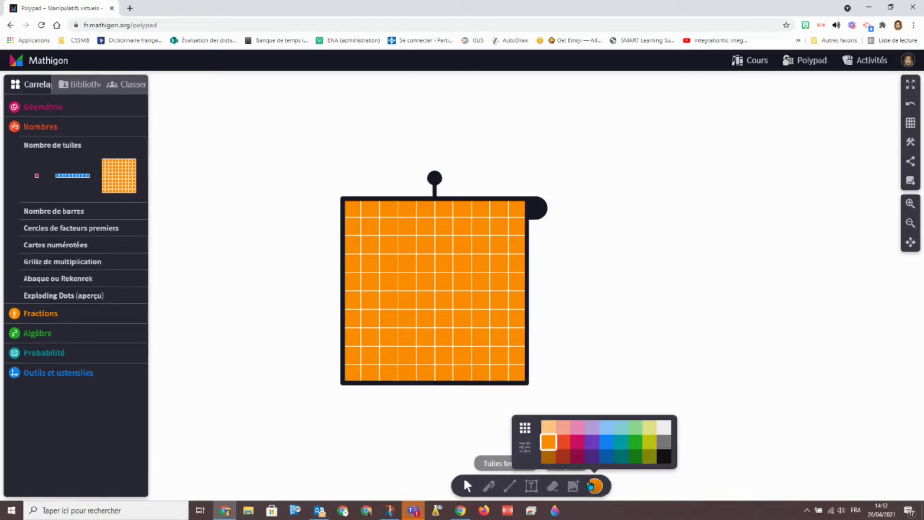
pyautogui.click(577, 440)
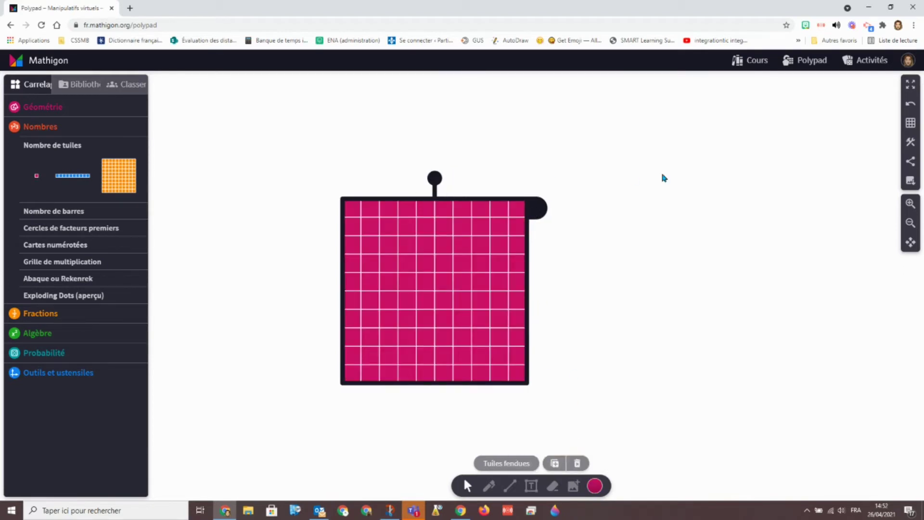
pyautogui.moveTo(475, 280); pyautogui.dragTo(378, 198)
pyautogui.click(550, 213)
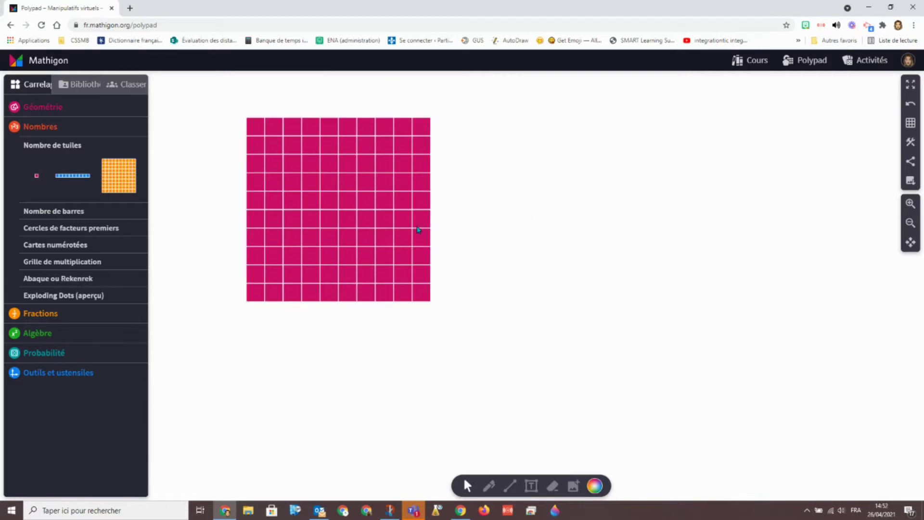
pyautogui.click(312, 185)
pyautogui.press('Delete')
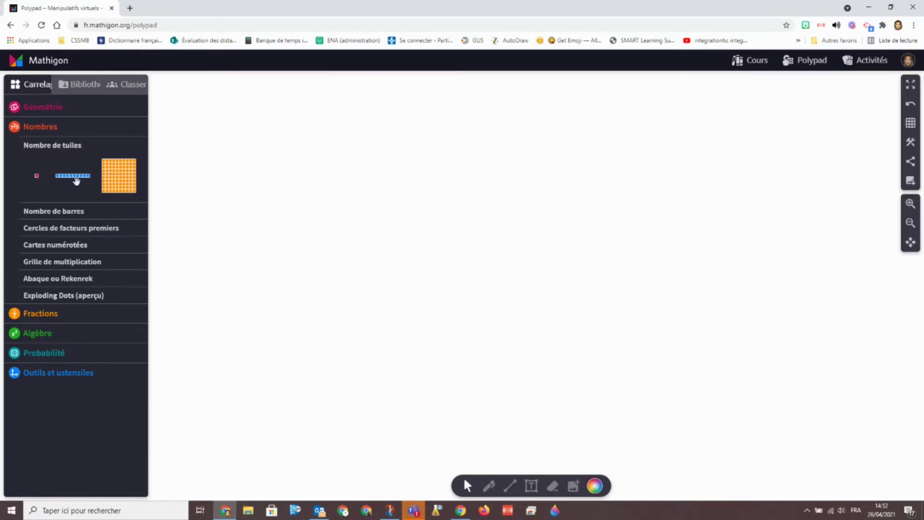
# Place a blue ten-tile bar on the canvas, then delete it
pyautogui.moveTo(76, 176); pyautogui.dragTo(510, 188)
pyautogui.click(473, 265)
pyautogui.click(509, 190)
pyautogui.press('Delete')
# Line up the 9, 1 and 10 number bars, then select and delete all three
pyautogui.click(48, 210)
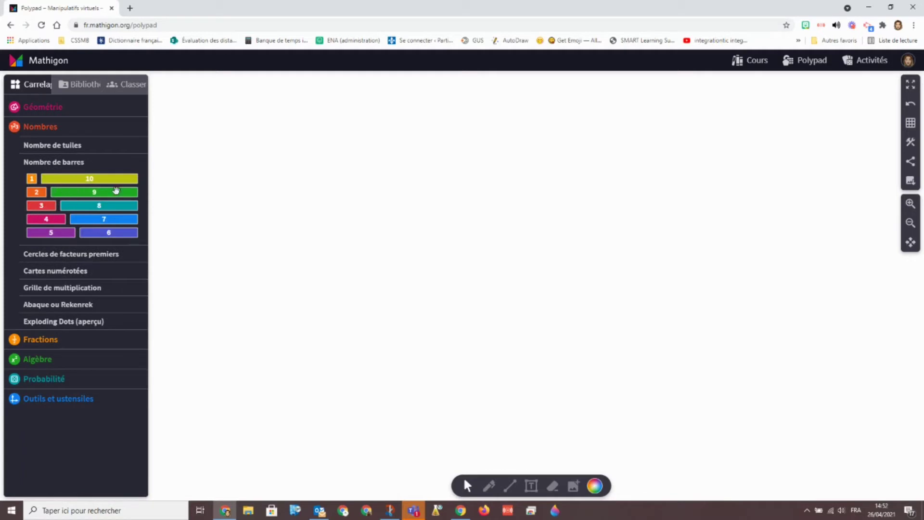
pyautogui.moveTo(119, 192); pyautogui.dragTo(295, 186)
pyautogui.moveTo(31, 178); pyautogui.dragTo(398, 186)
pyautogui.click(176, 215)
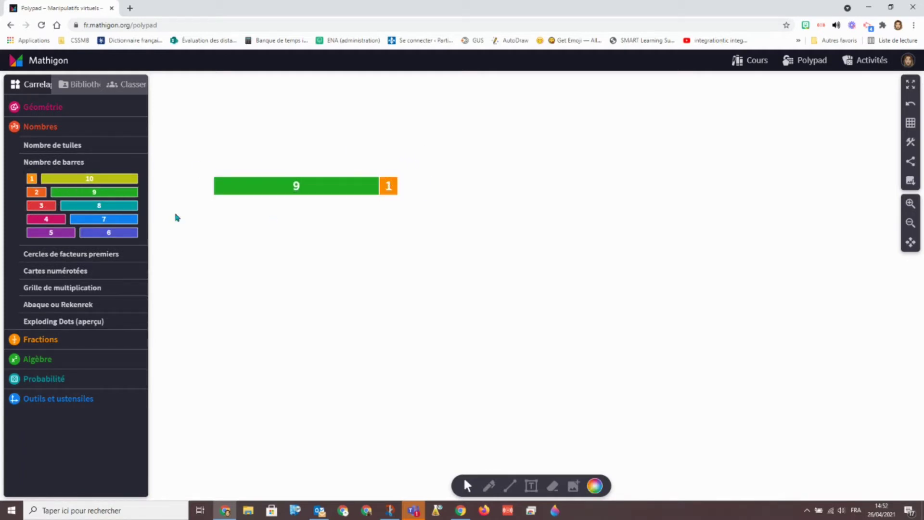
pyautogui.moveTo(60, 177); pyautogui.dragTo(308, 162)
pyautogui.click(348, 325)
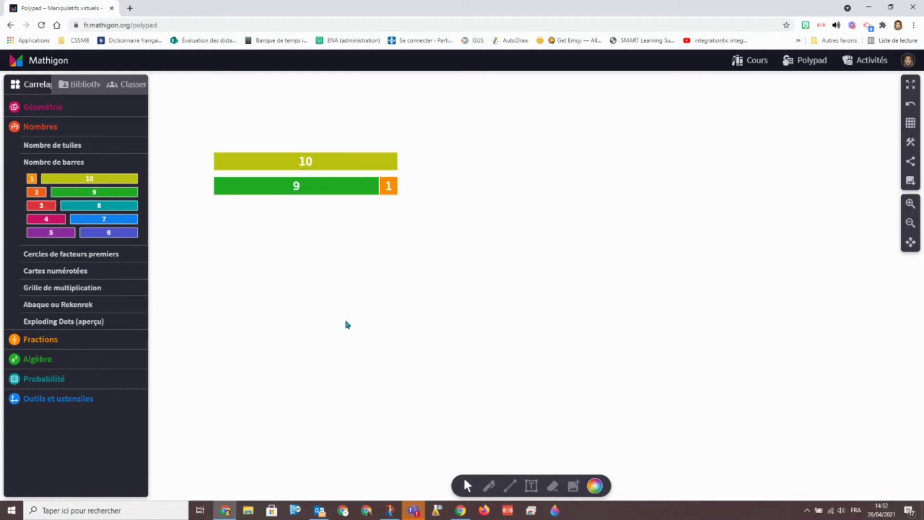
pyautogui.moveTo(198, 122); pyautogui.dragTo(482, 255)
pyautogui.press('Delete')
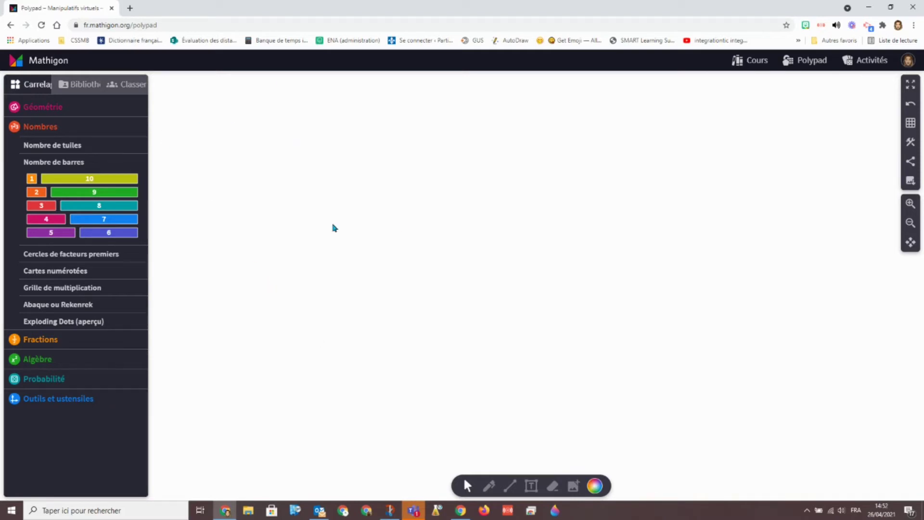
pyautogui.click(70, 253)
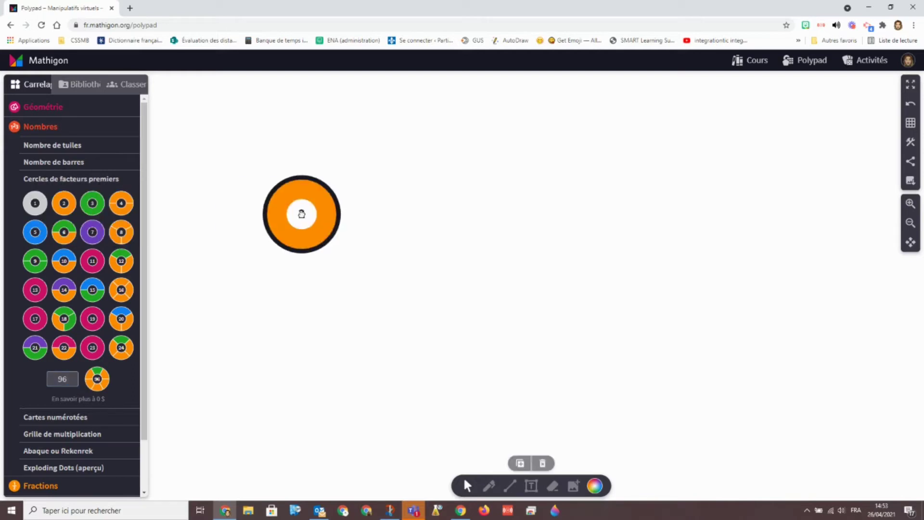
# Add a 5 factor circle beside the 2, create a 25 circle, and move the 5 above it
pyautogui.click(330, 308)
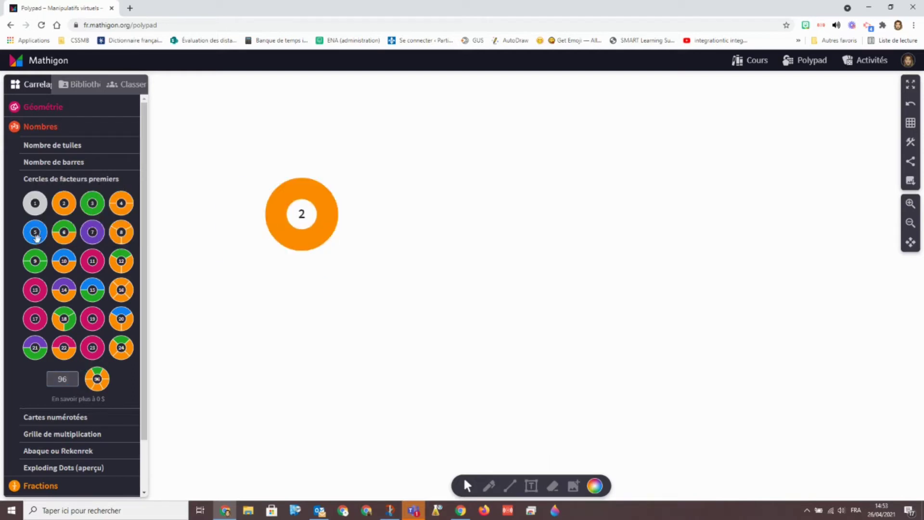
pyautogui.moveTo(37, 235); pyautogui.dragTo(360, 248)
pyautogui.doubleClick(77, 383)
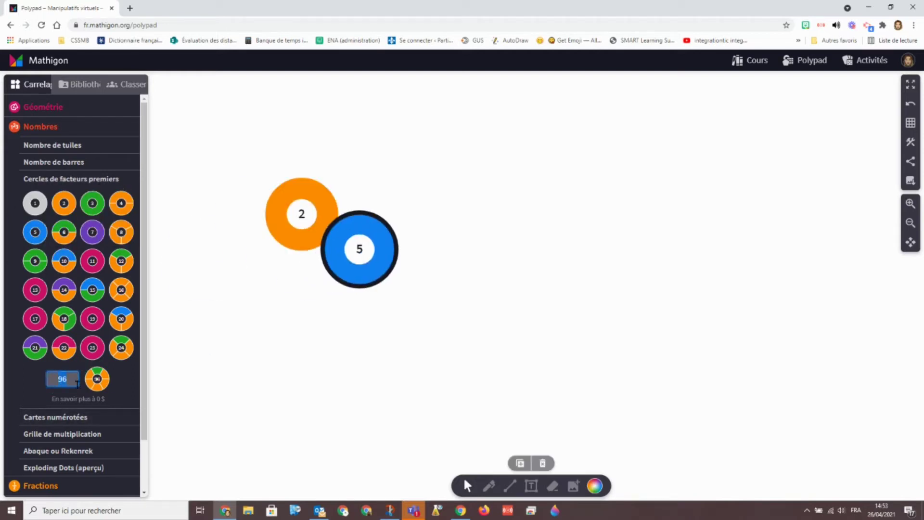
pyautogui.write('26')
pyautogui.press('BackSpace')
pyautogui.write('5')
pyautogui.moveTo(105, 383); pyautogui.dragTo(473, 244)
pyautogui.moveTo(359, 248); pyautogui.dragTo(475, 164)
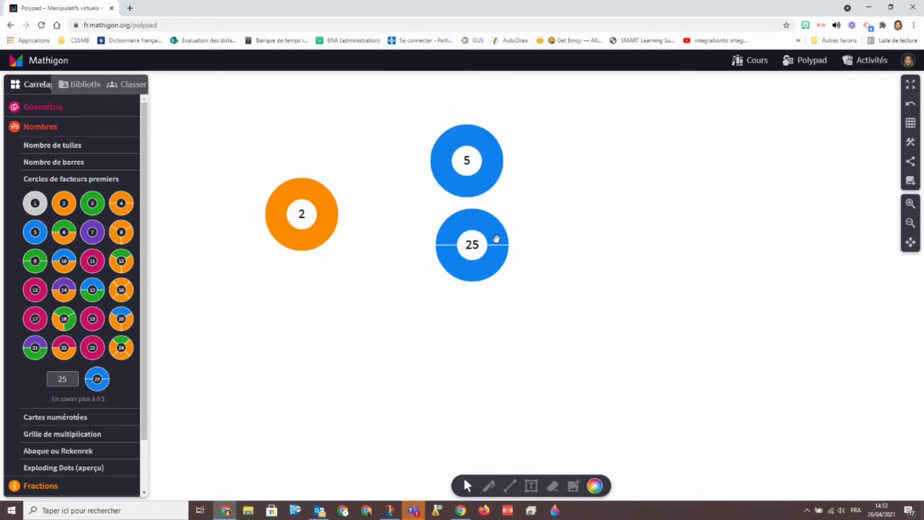
# Add a 4 factor circle, then select and delete all four circles
pyautogui.moveTo(123, 206); pyautogui.dragTo(255, 243)
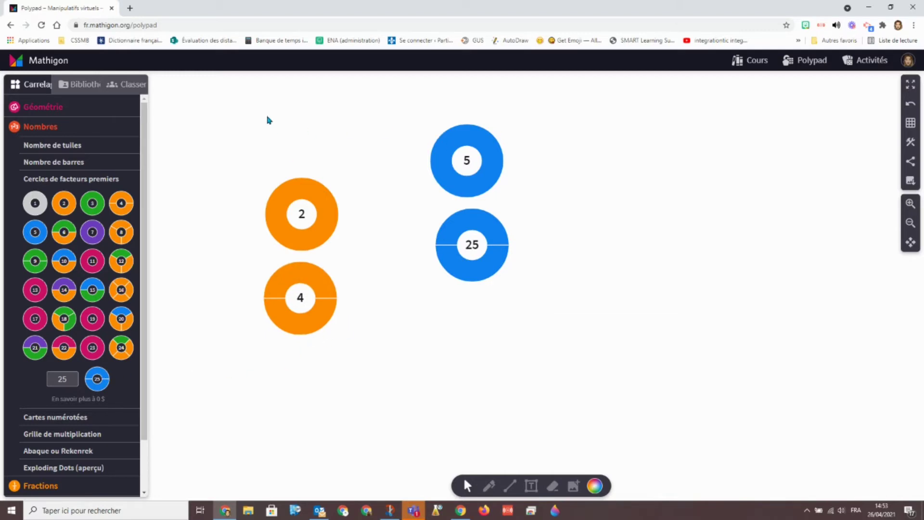
pyautogui.moveTo(269, 120); pyautogui.dragTo(553, 355)
pyautogui.press('Delete')
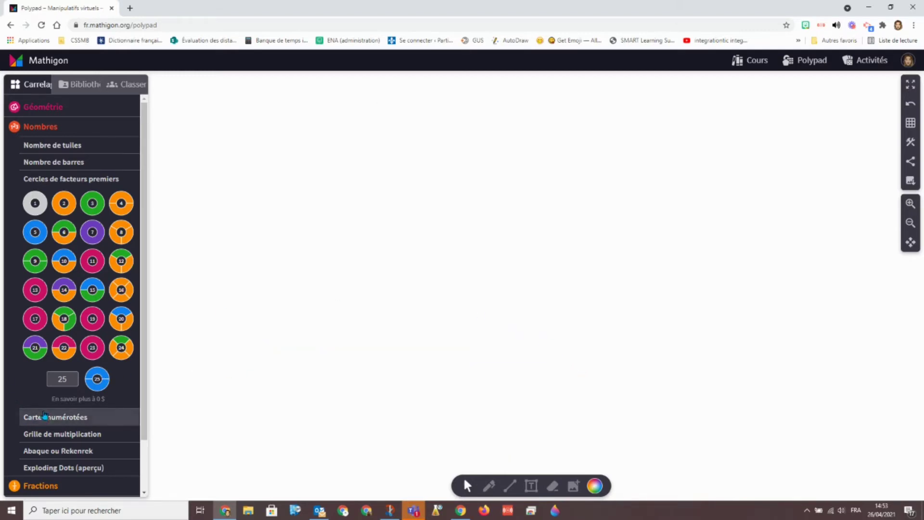
# Add a multiplication grid from the numbered cards, then drag it back off the canvas
pyautogui.click(45, 417)
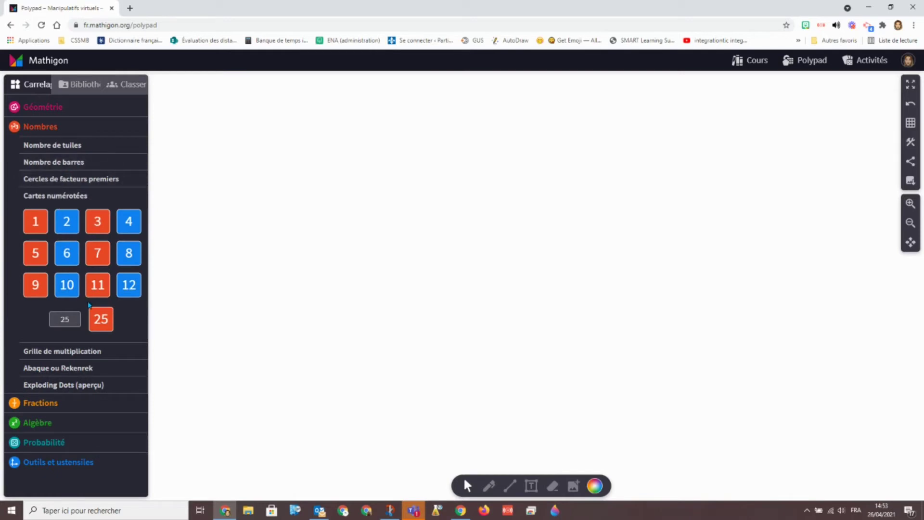
pyautogui.click(50, 351)
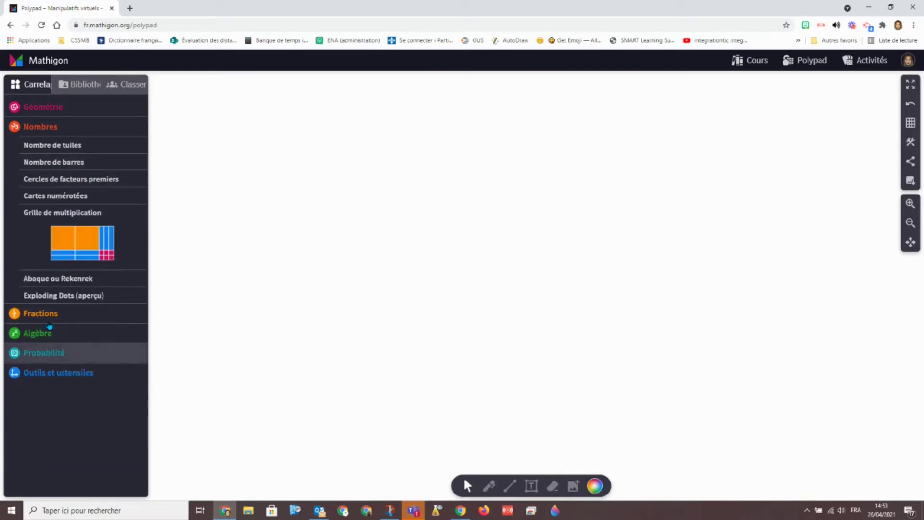
pyautogui.click(76, 256)
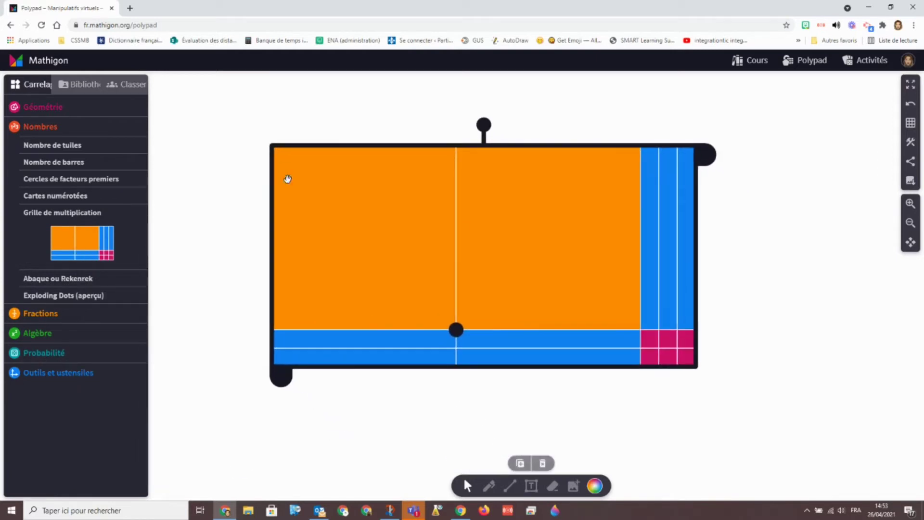
pyautogui.click(390, 388)
pyautogui.moveTo(686, 349); pyautogui.dragTo(107, 275)
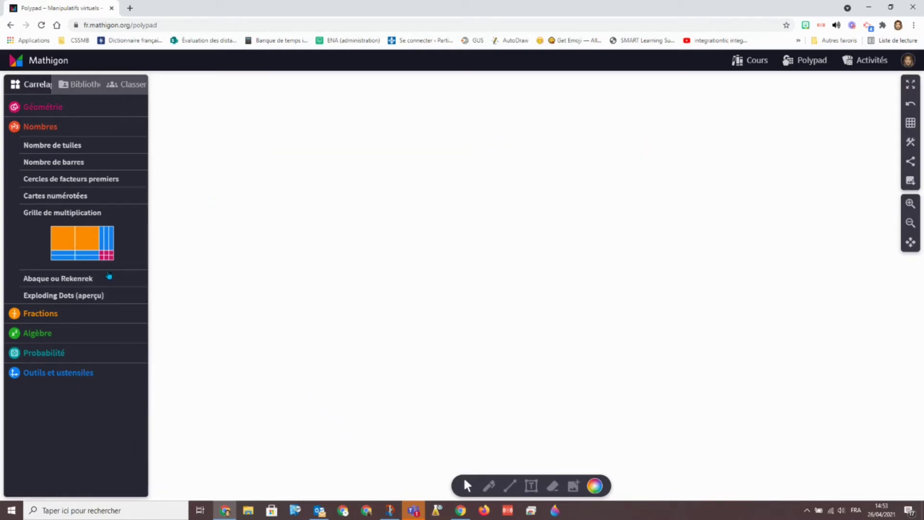
pyautogui.click(53, 278)
# Add a rekenrek, slide its beads into a five-and-five split, then delete it
pyautogui.click(57, 249)
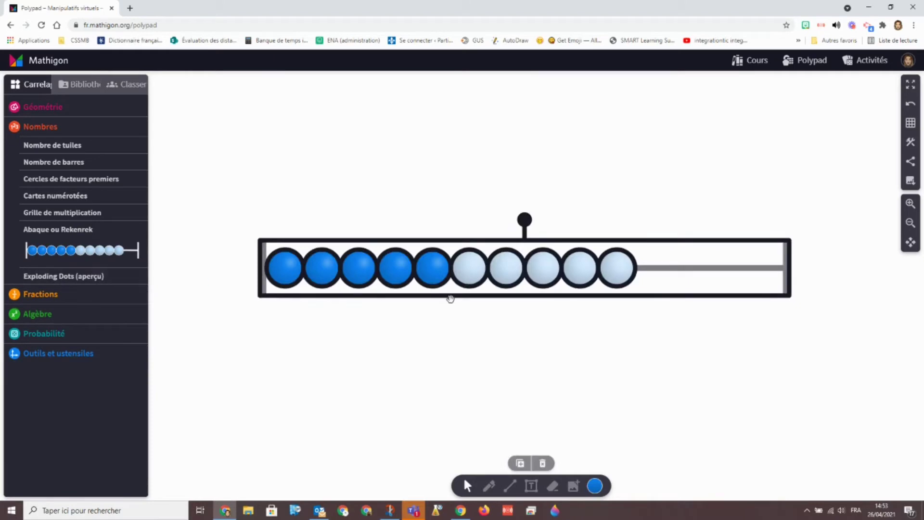
pyautogui.click(563, 325)
pyautogui.moveTo(611, 273); pyautogui.dragTo(669, 272)
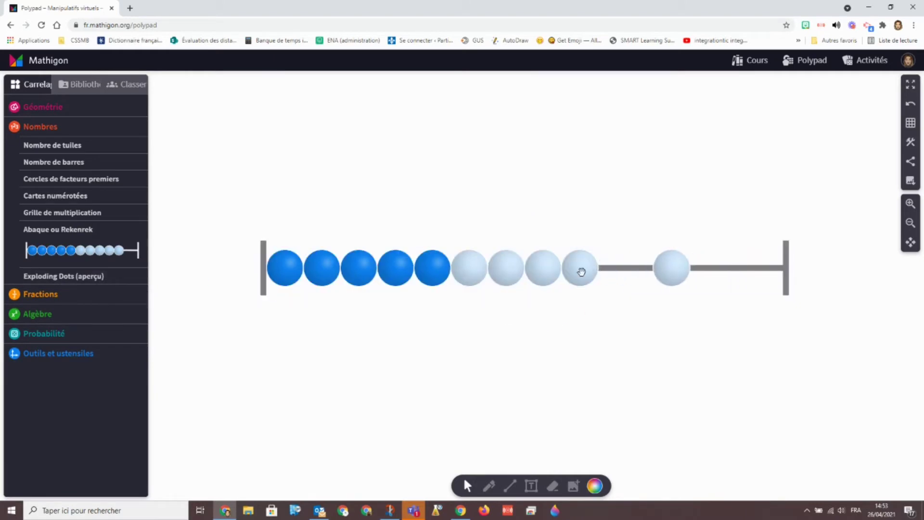
pyautogui.moveTo(581, 272); pyautogui.dragTo(629, 272)
pyautogui.moveTo(441, 283); pyautogui.dragTo(545, 275)
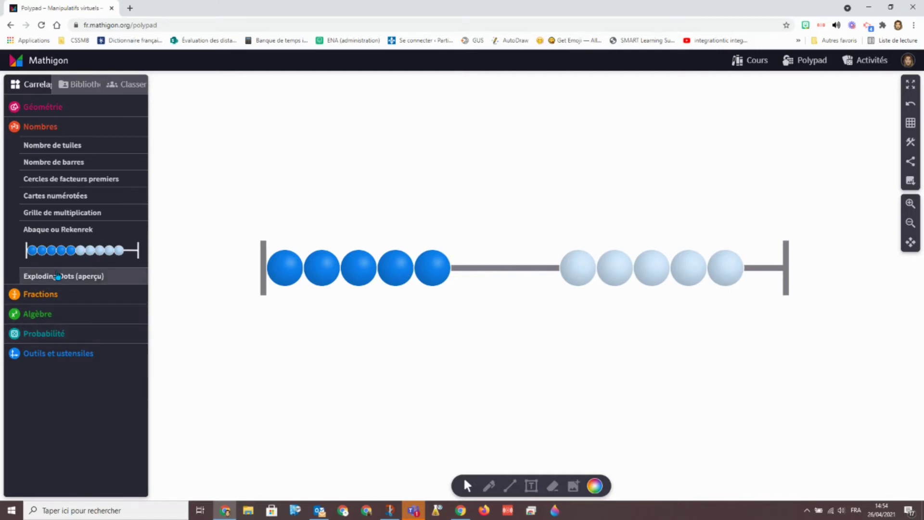
pyautogui.click(97, 276)
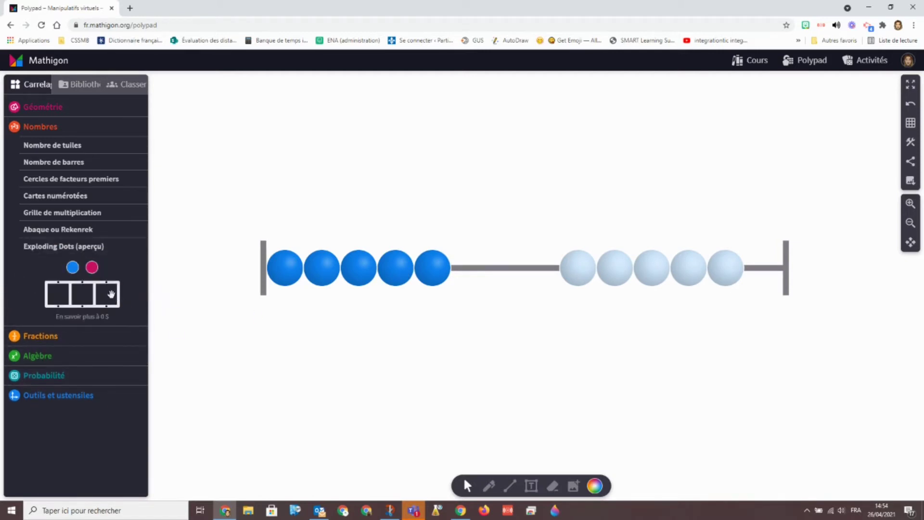
pyautogui.moveTo(193, 204); pyautogui.dragTo(780, 315)
pyautogui.press('Delete')
# Place a 100/10/1 dot machine with a blue dot in the 10 box and a red anti-dot in the 100 box
pyautogui.moveTo(90, 273); pyautogui.dragTo(168, 317)
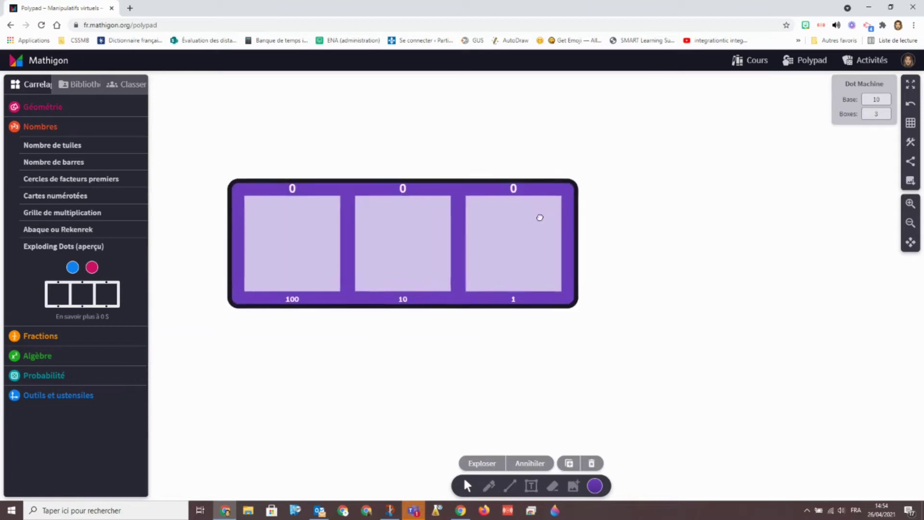
pyautogui.click(73, 269)
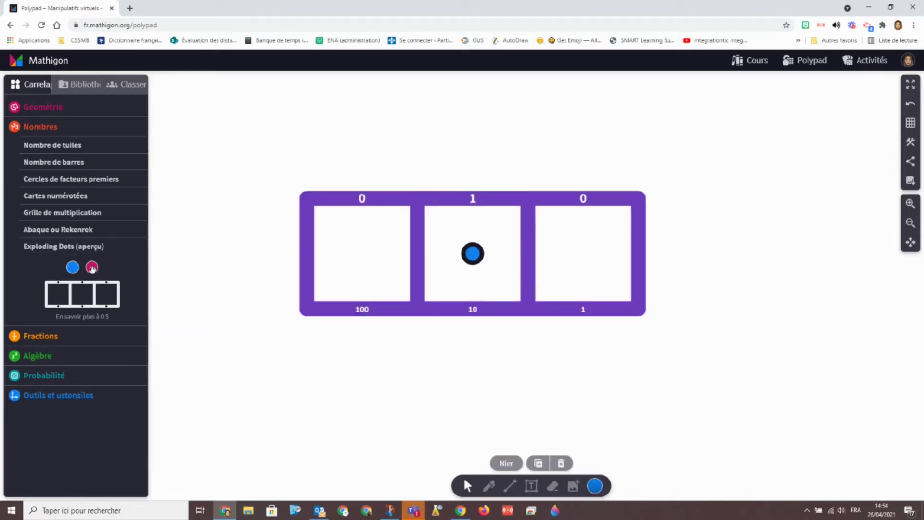
pyautogui.moveTo(92, 269); pyautogui.dragTo(362, 253)
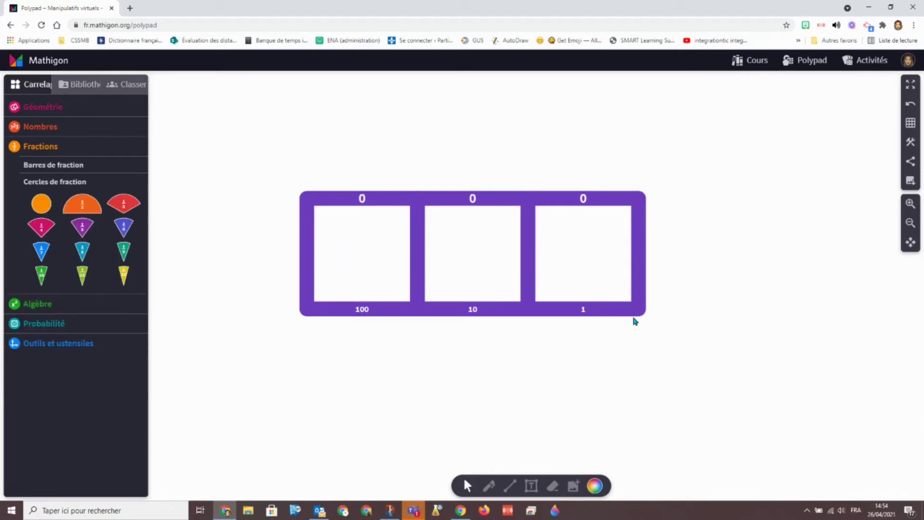
pyautogui.click(628, 310)
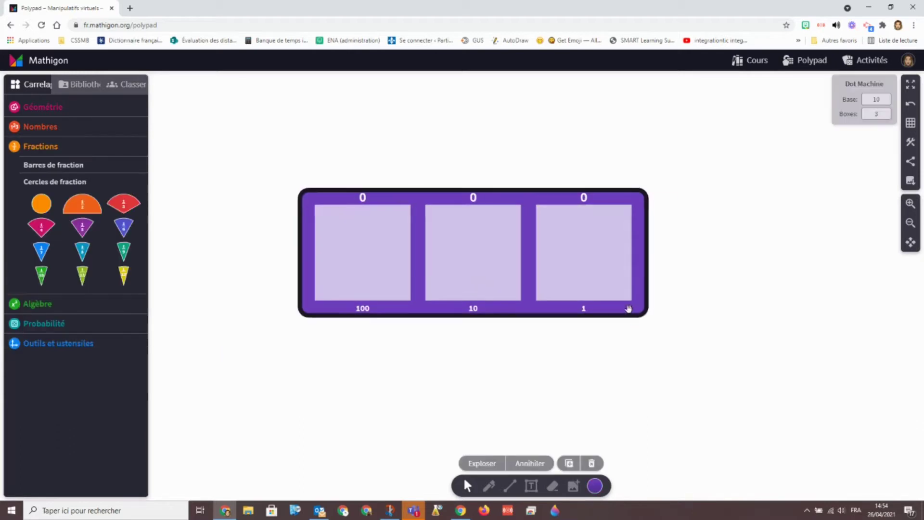
# Delete the dot machine, centre an orange whole fraction circle, and fit a green 1/10 piece in it
pyautogui.press('Delete')
pyautogui.click(50, 202)
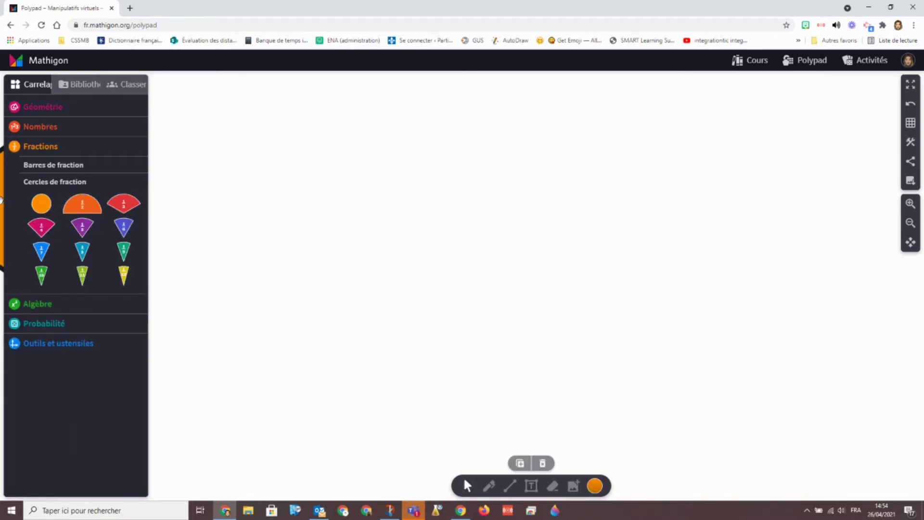
pyautogui.moveTo(1, 200); pyautogui.dragTo(472, 249)
pyautogui.click(306, 278)
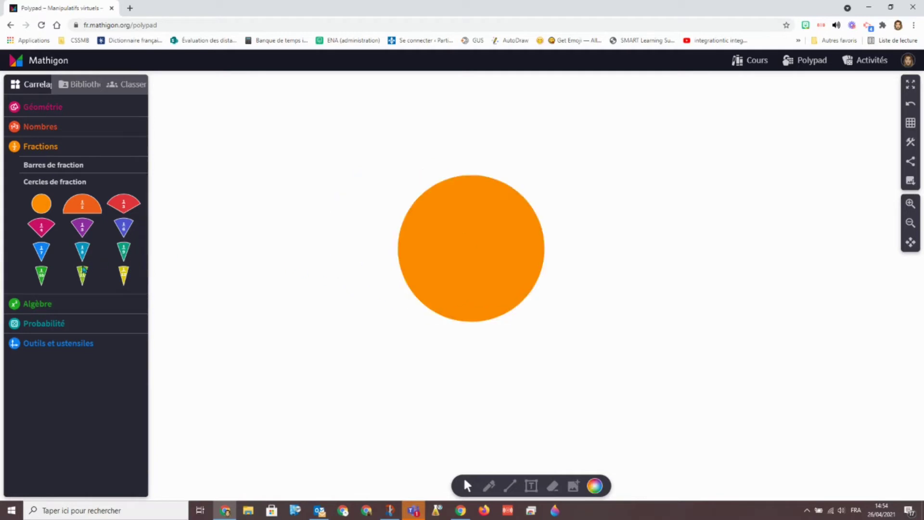
pyautogui.click(43, 274)
pyautogui.moveTo(531, 254); pyautogui.dragTo(483, 197)
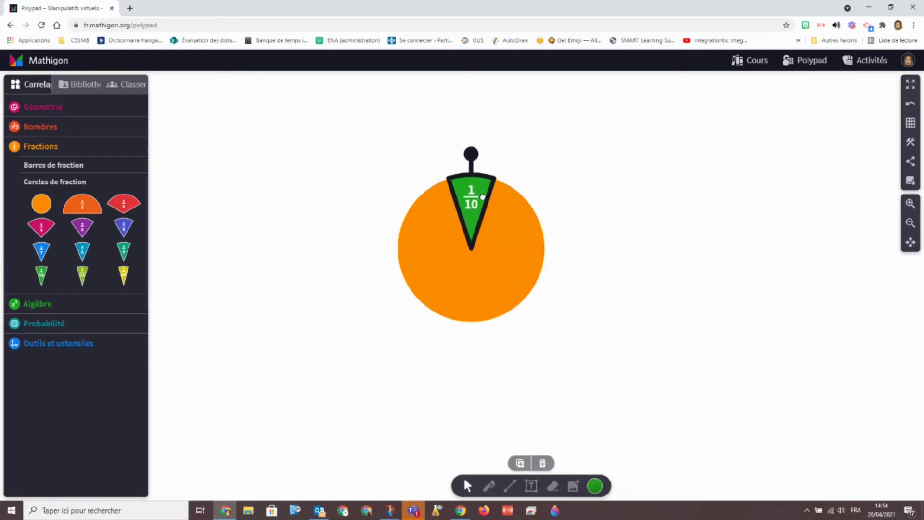
# Add a second 1/10 piece beside the first and make it purple
pyautogui.moveTo(42, 275); pyautogui.dragTo(145, 273)
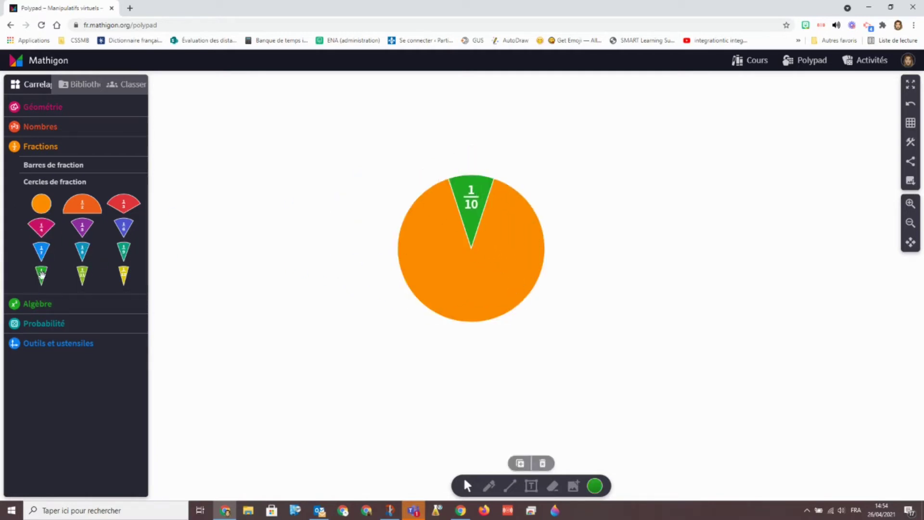
pyautogui.moveTo(42, 275); pyautogui.dragTo(500, 224)
pyautogui.moveTo(537, 185); pyautogui.dragTo(586, 232)
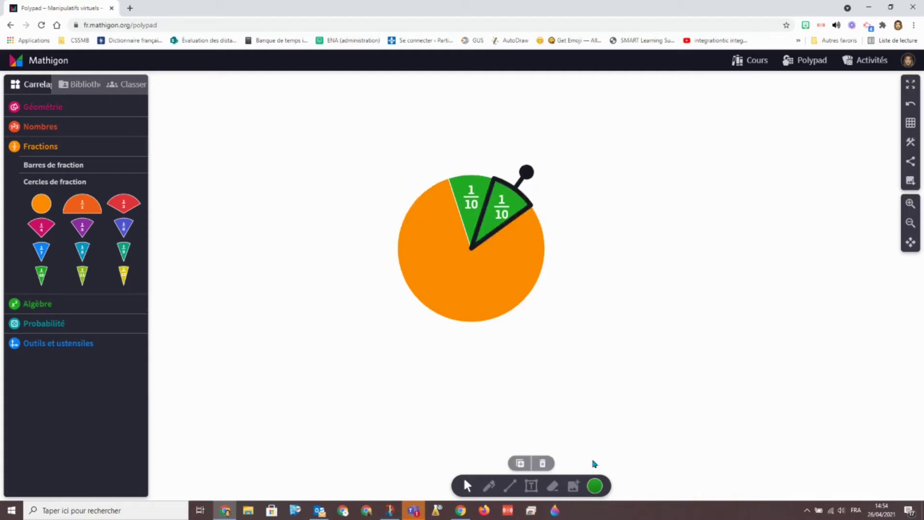
pyautogui.click(592, 486)
pyautogui.click(593, 445)
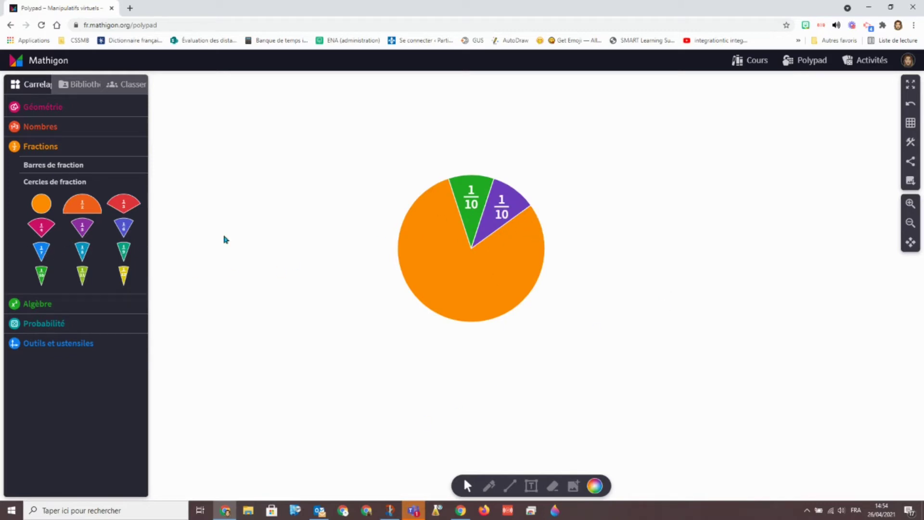
# Fit a third purple 1/10 piece into the pie, then select and delete the whole pie
pyautogui.moveTo(43, 271); pyautogui.dragTo(524, 260)
pyautogui.click(592, 485)
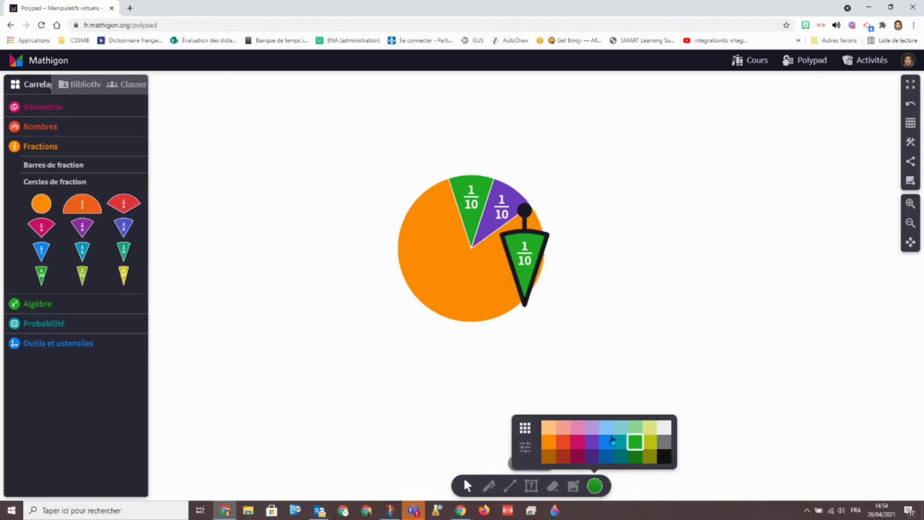
pyautogui.click(620, 434)
pyautogui.moveTo(525, 212); pyautogui.dragTo(559, 218)
pyautogui.click(615, 241)
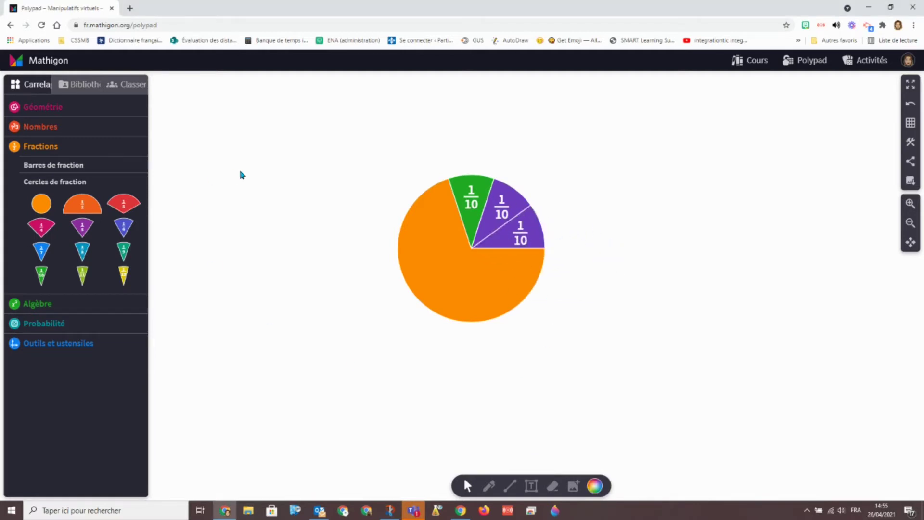
pyautogui.moveTo(307, 124); pyautogui.dragTo(580, 363)
pyautogui.press('Delete')
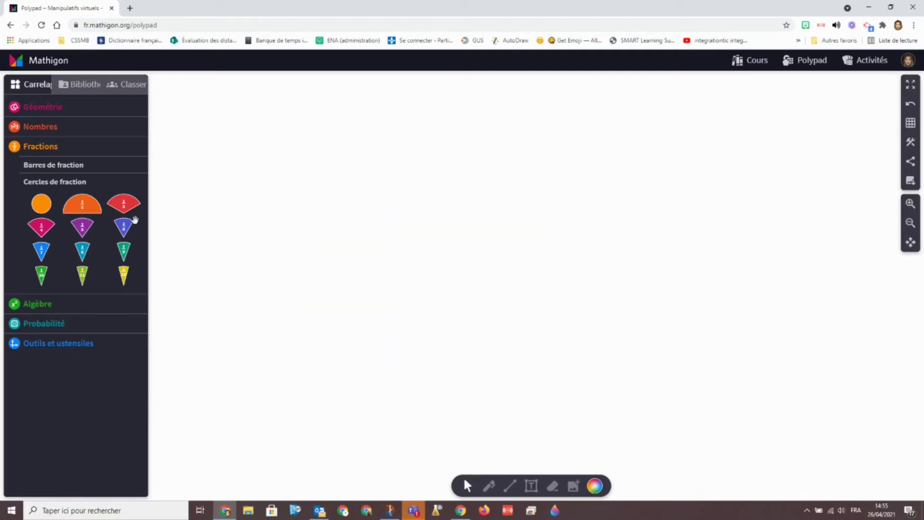
# Place an eighths bar above a whole 1/1 bar and circle two 1/8 tiles in purple
pyautogui.click(54, 165)
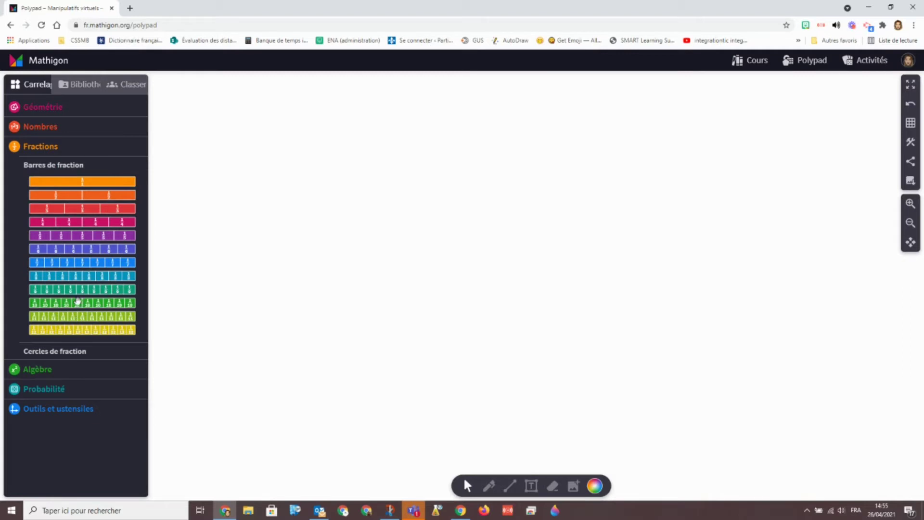
pyautogui.moveTo(76, 275); pyautogui.dragTo(465, 182)
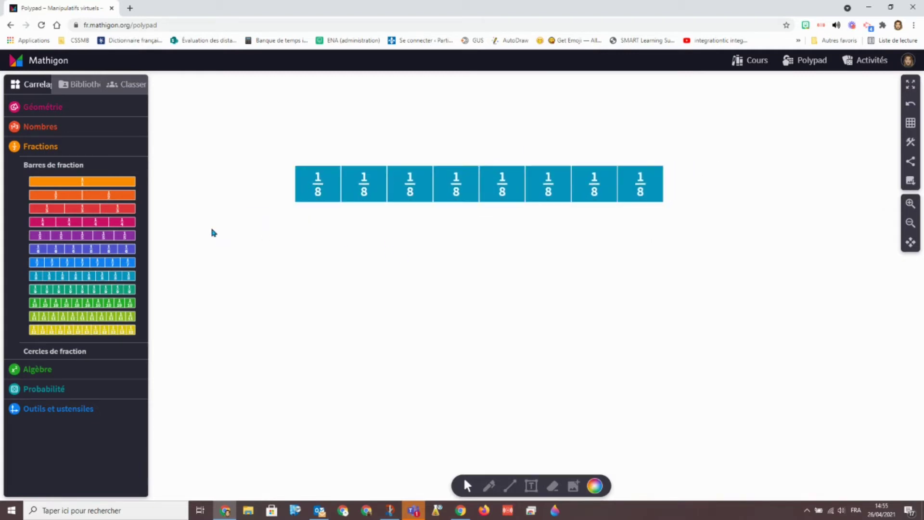
pyautogui.moveTo(121, 182); pyautogui.dragTo(311, 222)
pyautogui.click(361, 295)
pyautogui.click(489, 486)
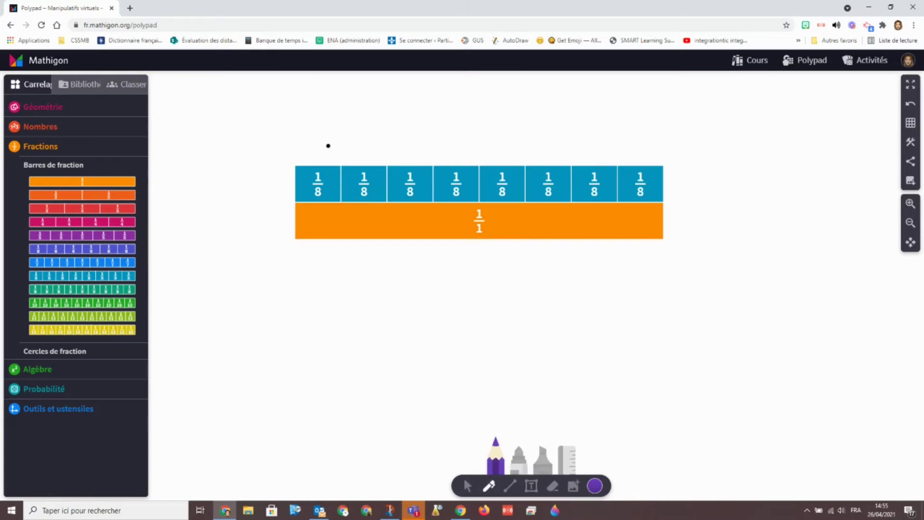
pyautogui.moveTo(328, 145)
pyautogui.mouseDown()
pyautogui.moveTo(365, 219)
pyautogui.moveTo(389, 174)
pyautogui.mouseUp()
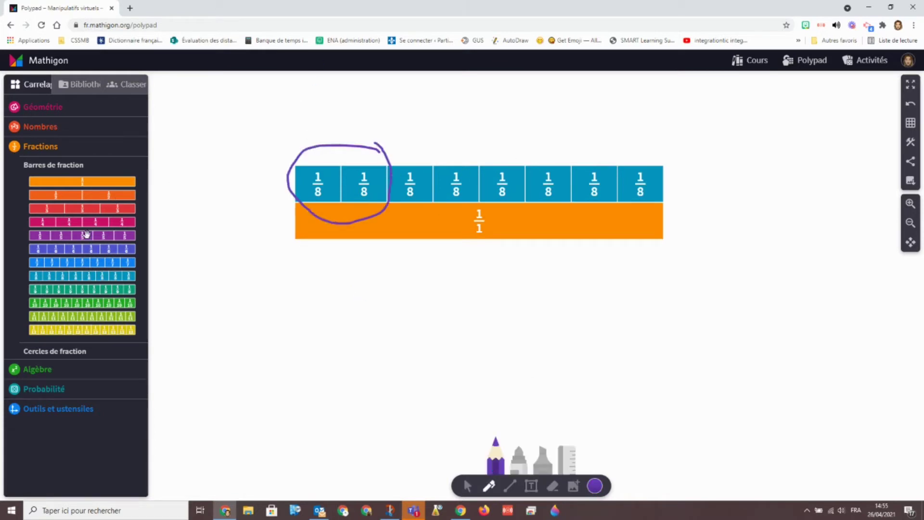
# Add a 1/4 bar on top and circle its three right blocks in green
pyautogui.moveTo(86, 224); pyautogui.dragTo(595, 147)
pyautogui.click(539, 362)
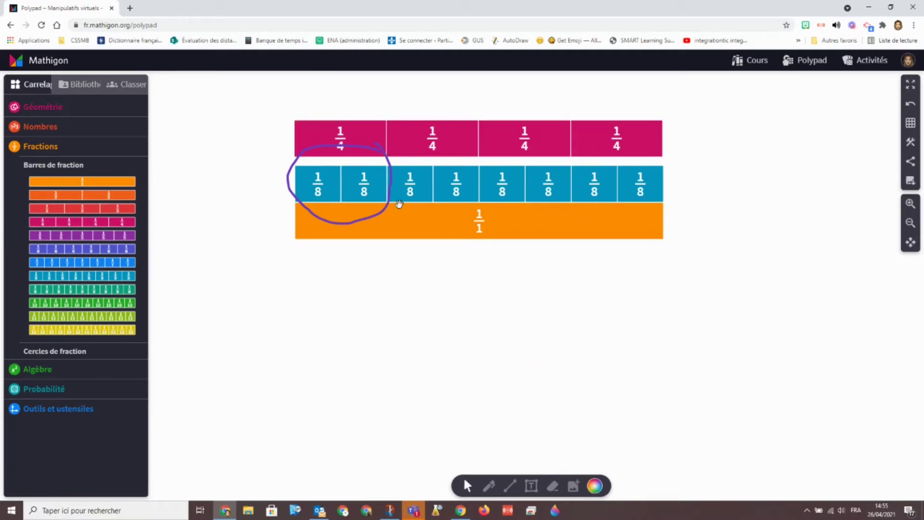
pyautogui.click(489, 486)
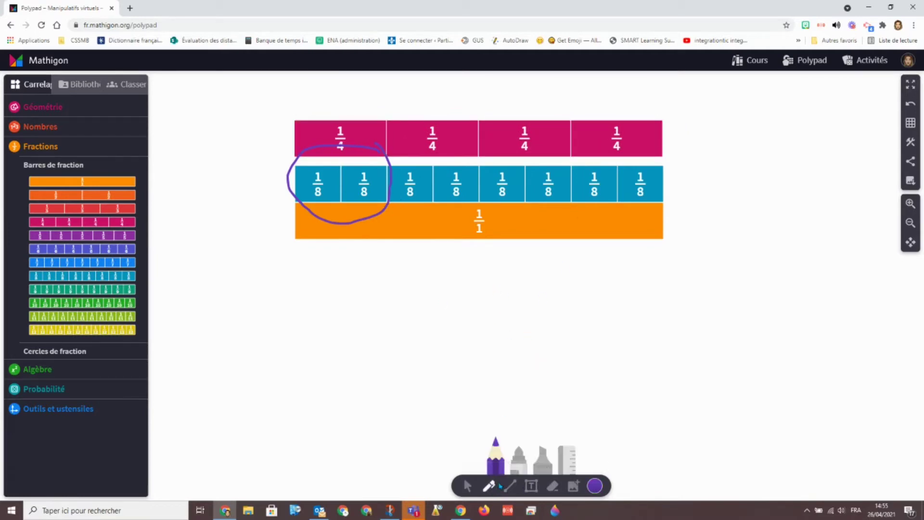
pyautogui.click(598, 487)
pyautogui.click(637, 439)
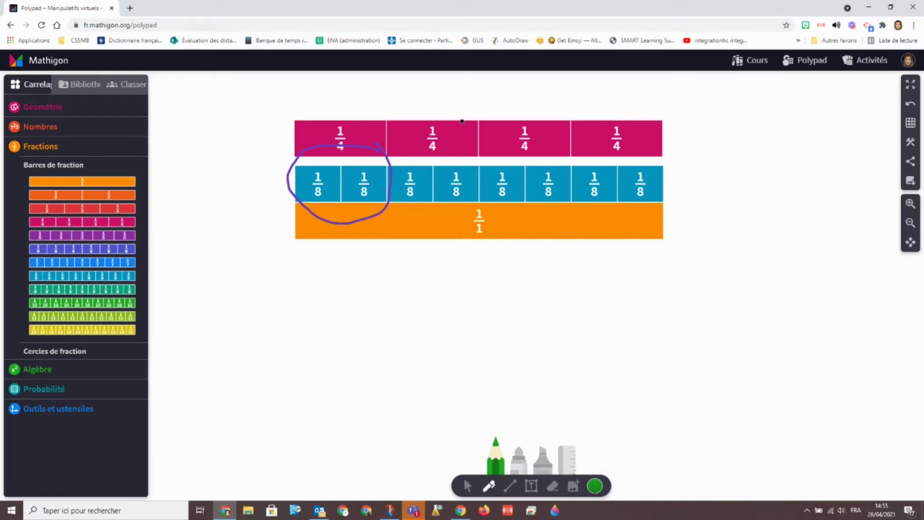
pyautogui.moveTo(629, 111)
pyautogui.mouseDown()
pyautogui.moveTo(405, 104)
pyautogui.moveTo(633, 144)
pyautogui.moveTo(636, 108)
pyautogui.mouseUp()
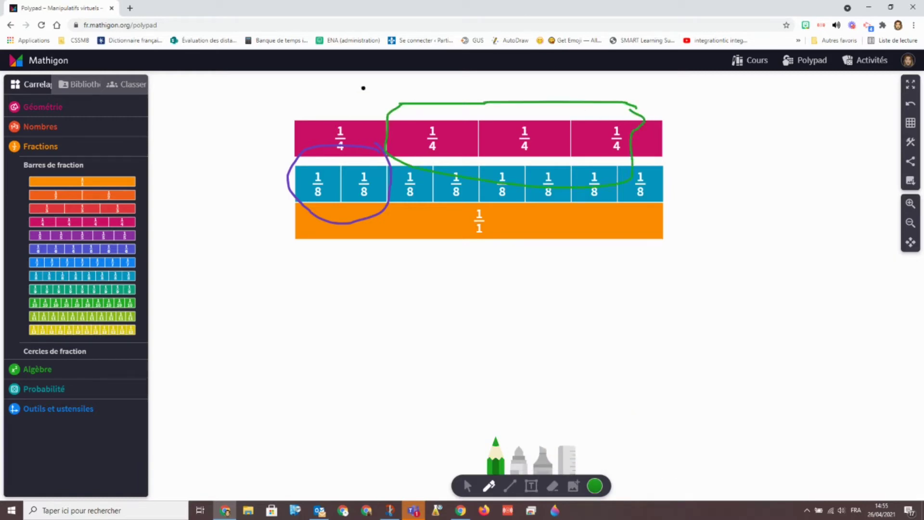
# Draw a black cross above the left 1/4 block and handwrite '= 1' below the 1/1 bar
pyautogui.click(598, 487)
pyautogui.click(669, 456)
pyautogui.moveTo(371, 93); pyautogui.dragTo(372, 123)
pyautogui.moveTo(354, 104); pyautogui.dragTo(381, 108)
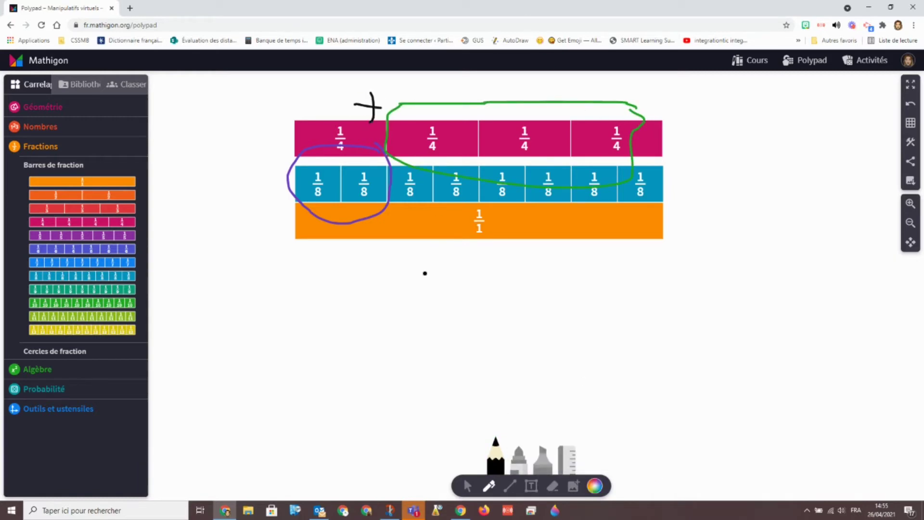
pyautogui.moveTo(446, 265)
pyautogui.mouseDown()
pyautogui.moveTo(474, 263)
pyautogui.moveTo(469, 277)
pyautogui.mouseUp()
pyautogui.moveTo(492, 253); pyautogui.dragTo(495, 265)
pyautogui.click(496, 278)
# Select all the fraction bars and delete them
pyautogui.moveTo(227, 81); pyautogui.dragTo(711, 321)
pyautogui.press('Delete')
pyautogui.click(59, 353)
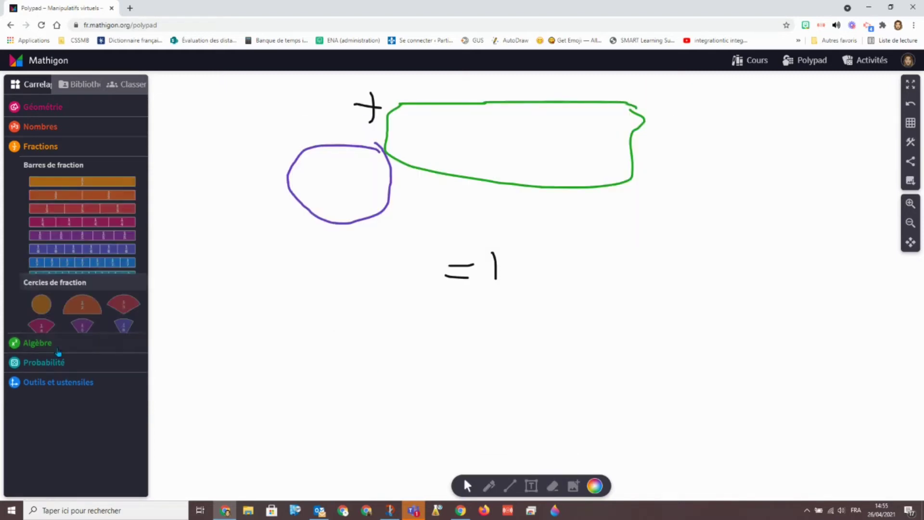
pyautogui.click(39, 303)
# Erase the handwritten drawings and place a balance scale on the canvas
pyautogui.click(553, 486)
pyautogui.moveTo(455, 264)
pyautogui.mouseDown()
pyautogui.moveTo(499, 239)
pyautogui.moveTo(335, 135)
pyautogui.moveTo(367, 105)
pyautogui.moveTo(359, 104)
pyautogui.mouseUp()
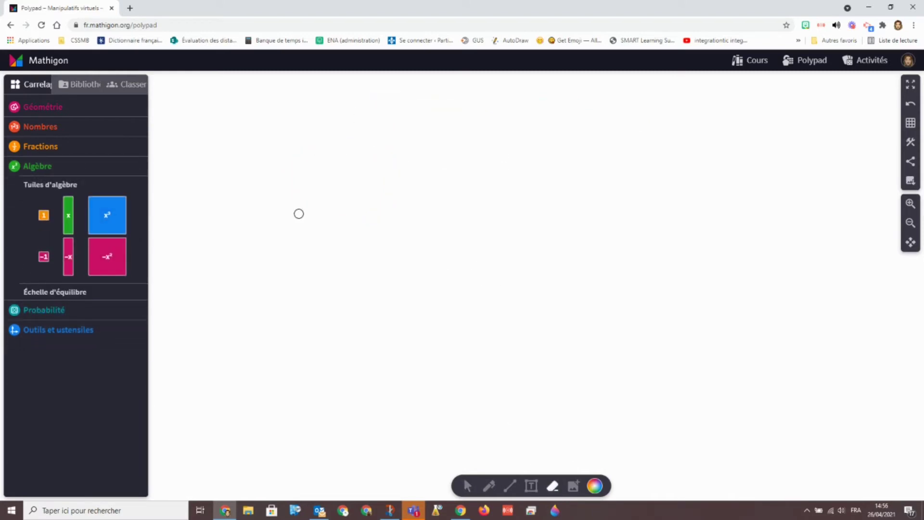
pyautogui.click(47, 295)
pyautogui.click(85, 251)
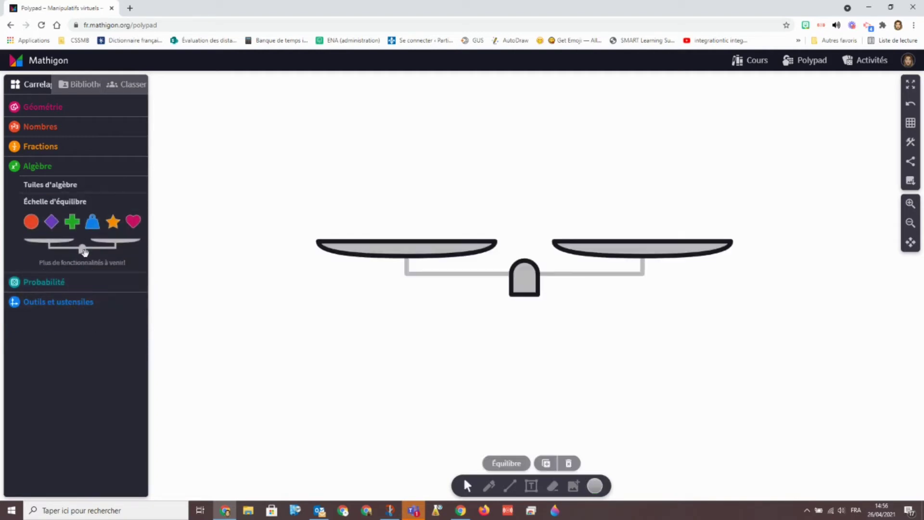
# Load the scale with a blue weight, a star and a purple diamond, then delete it
pyautogui.moveTo(92, 227); pyautogui.dragTo(340, 283)
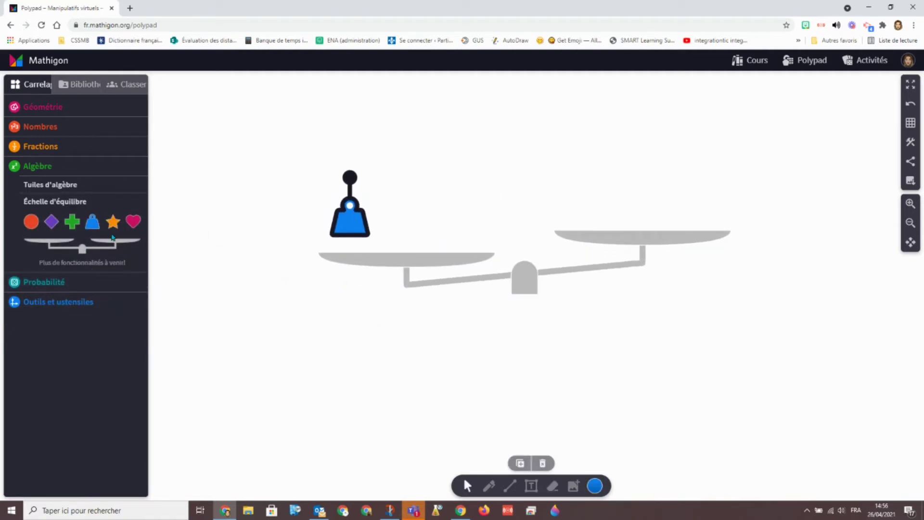
pyautogui.moveTo(113, 222); pyautogui.dragTo(617, 192)
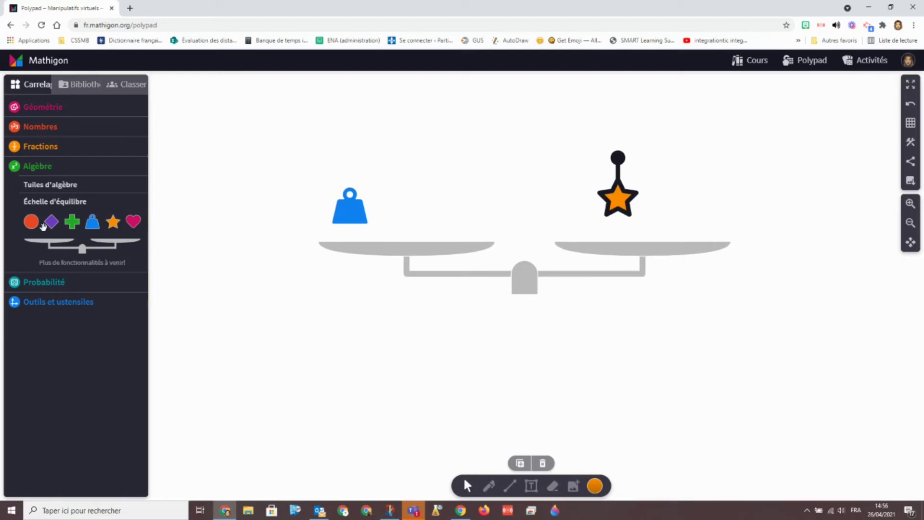
pyautogui.moveTo(43, 226); pyautogui.dragTo(575, 224)
pyautogui.press('Delete')
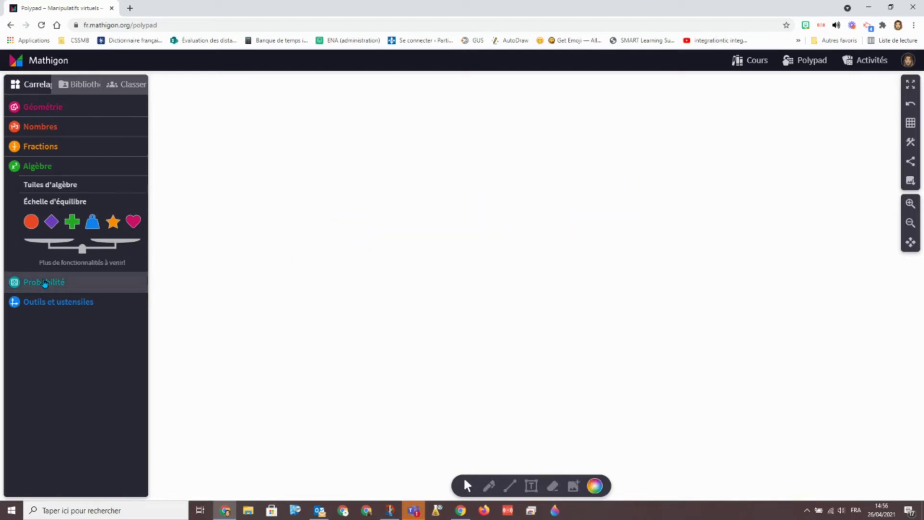
pyautogui.click(45, 283)
# Place a die from the Probabilité tiles on the canvas and roll it
pyautogui.click(46, 204)
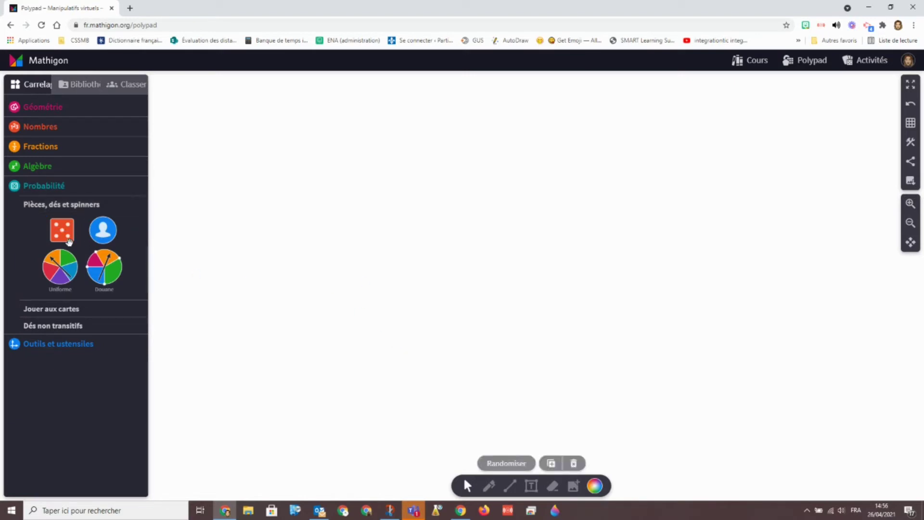
pyautogui.moveTo(69, 241); pyautogui.dragTo(399, 230)
pyautogui.click(573, 324)
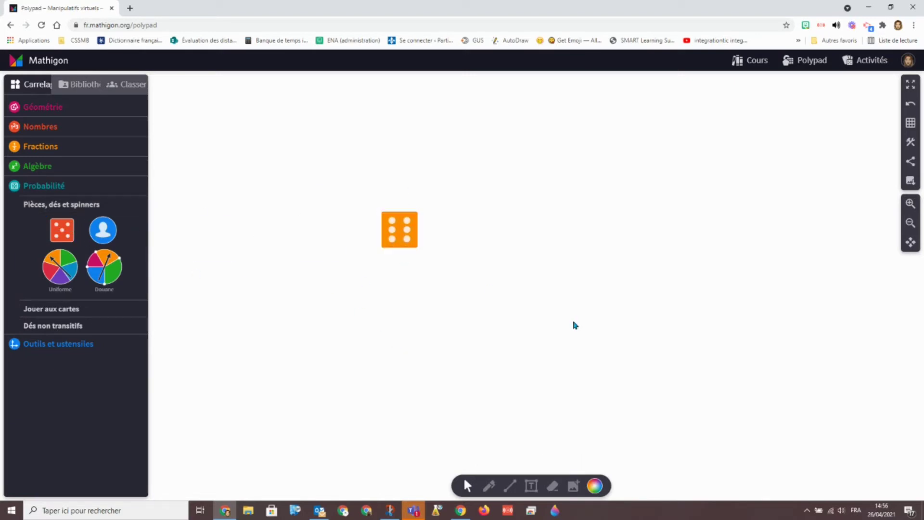
pyautogui.click(390, 237)
pyautogui.click(461, 276)
pyautogui.click(406, 233)
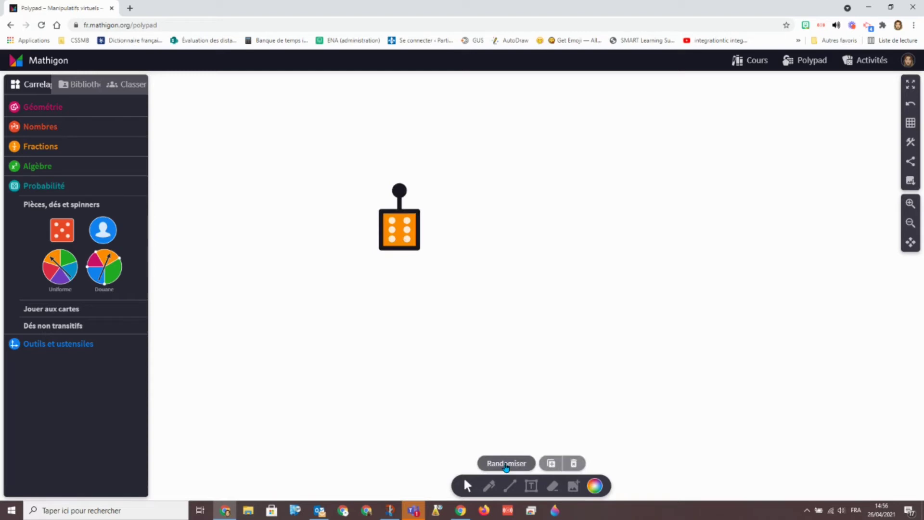
pyautogui.click(506, 464)
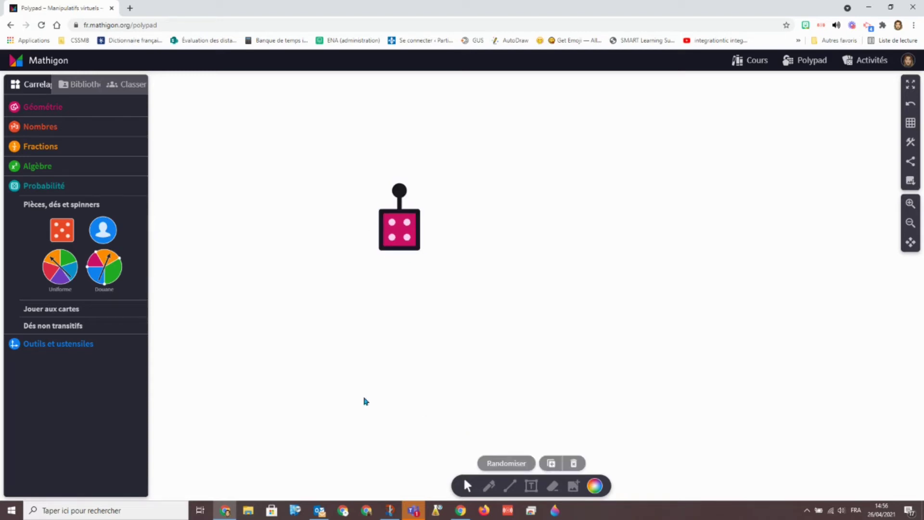
# Add a text note beside the die reading '1er lancer= 4 2e lancer: 4'
pyautogui.click(531, 486)
pyautogui.click(504, 164)
pyautogui.write('1er lancer= 4 ')
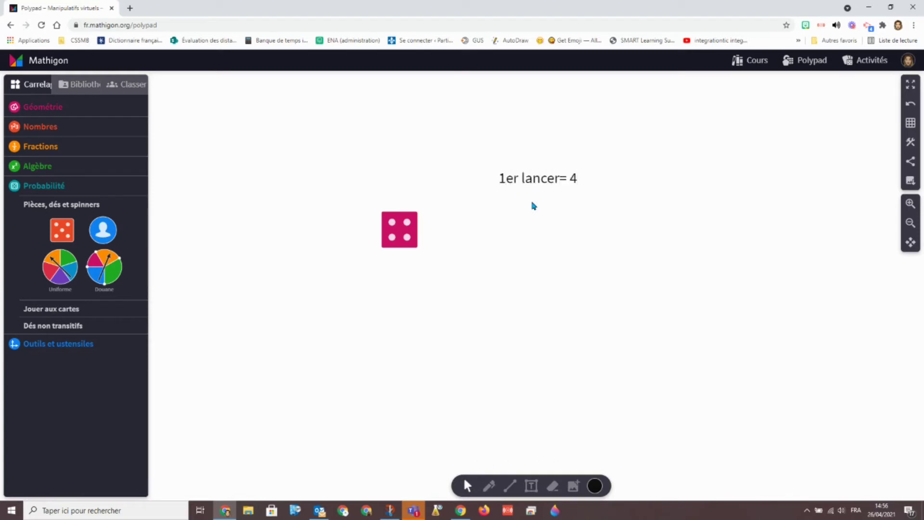
pyautogui.write('2e lancer:')
pyautogui.click(399, 230)
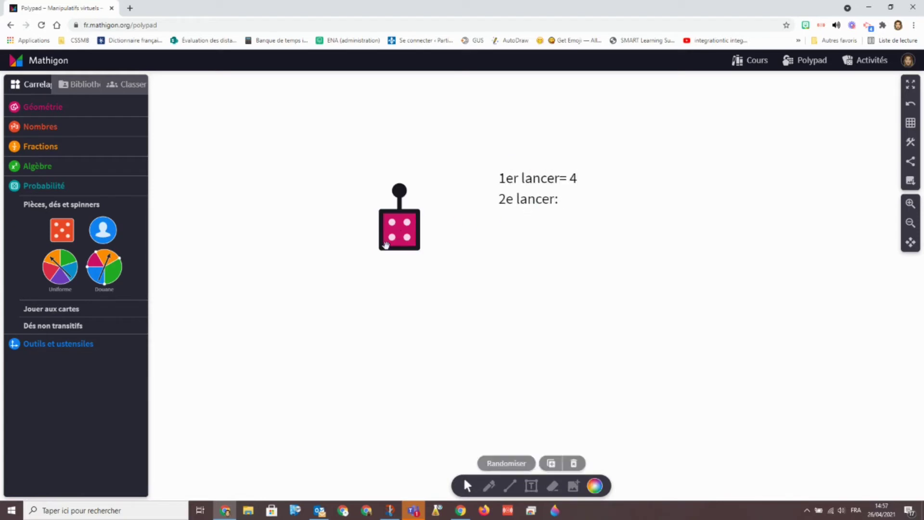
pyautogui.click(507, 468)
pyautogui.click(573, 199)
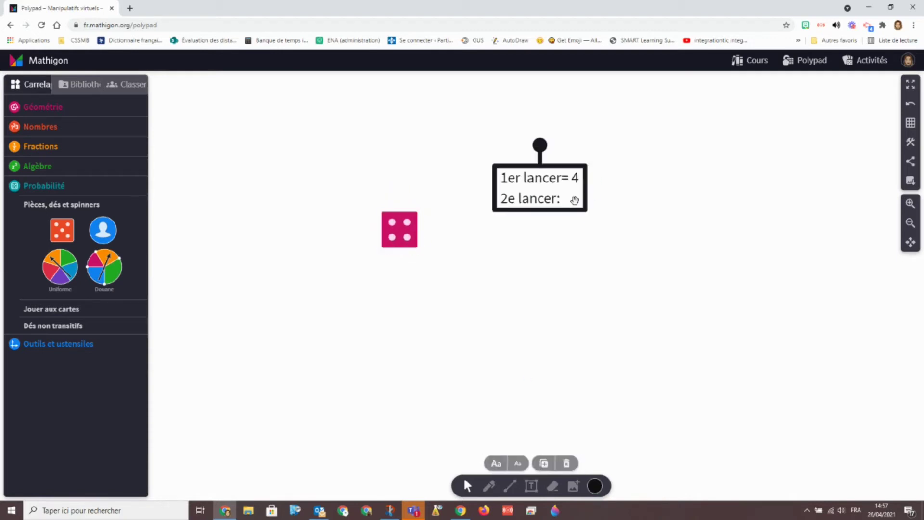
pyautogui.click(573, 203)
pyautogui.click(573, 202)
pyautogui.write('4')
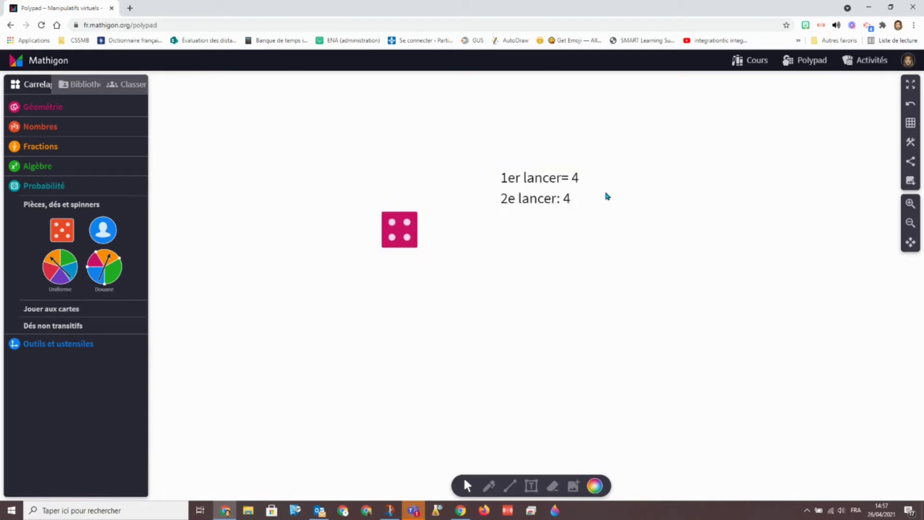
# Add a new line '3e lancer:' to the note
pyautogui.click(572, 200)
pyautogui.click(573, 200)
pyautogui.click(587, 198)
pyautogui.press('Return')
pyautogui.write('3e lance')
pyautogui.press('BackSpace')
pyautogui.press('BackSpace')
pyautogui.write('ncer:')
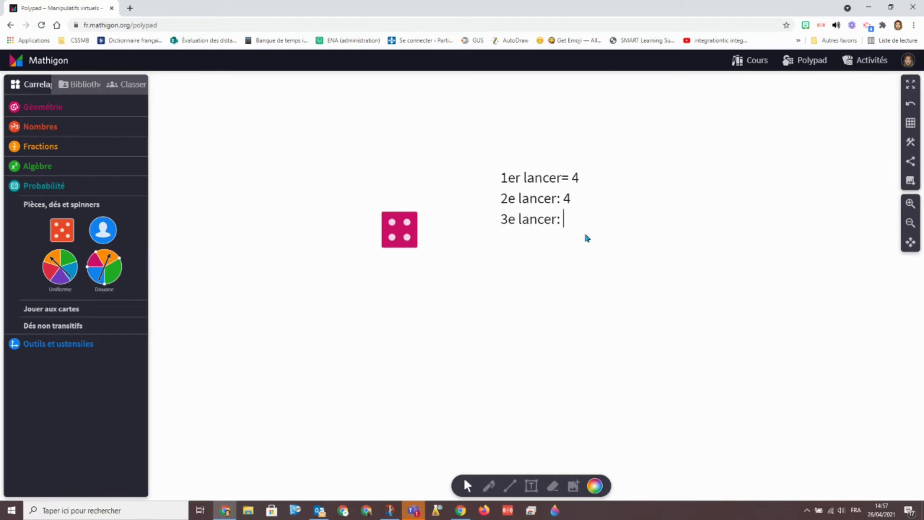
# Roll the die a third time, then select the die and note together
pyautogui.click(400, 229)
pyautogui.click(510, 462)
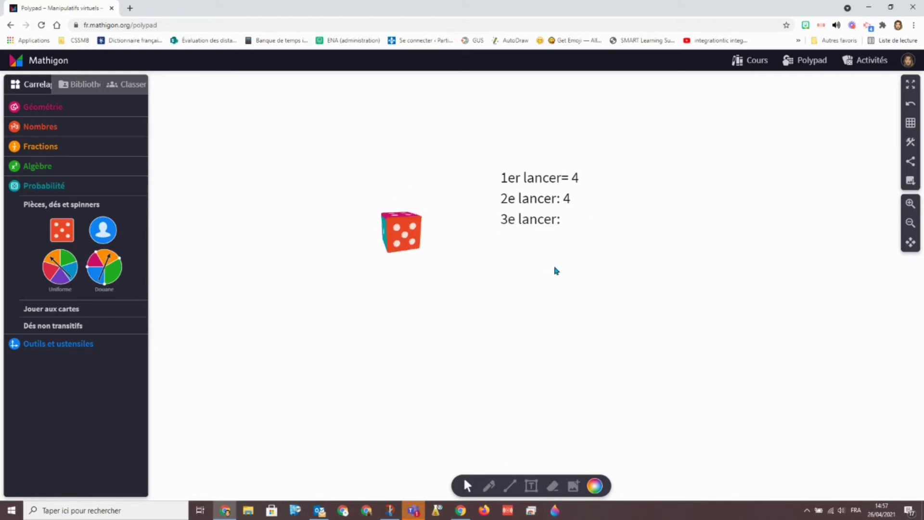
pyautogui.click(568, 220)
pyautogui.click(566, 223)
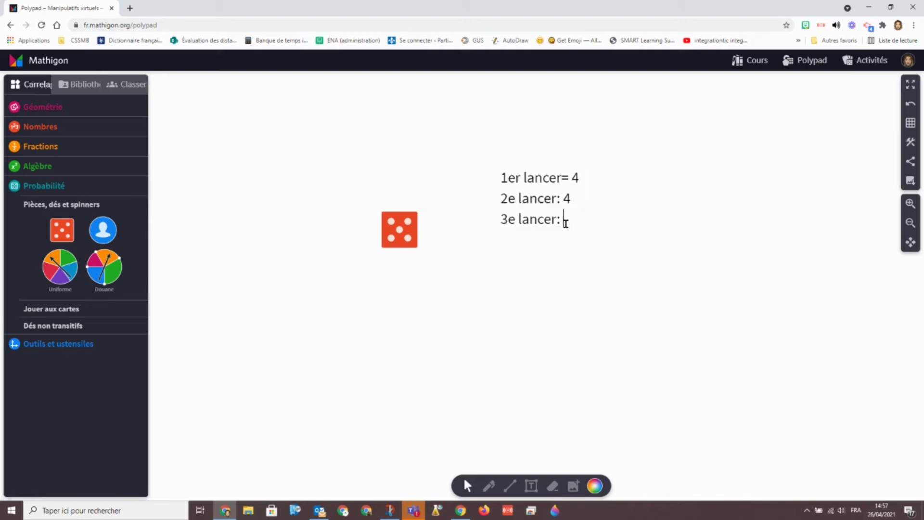
pyautogui.moveTo(250, 159); pyautogui.dragTo(703, 277)
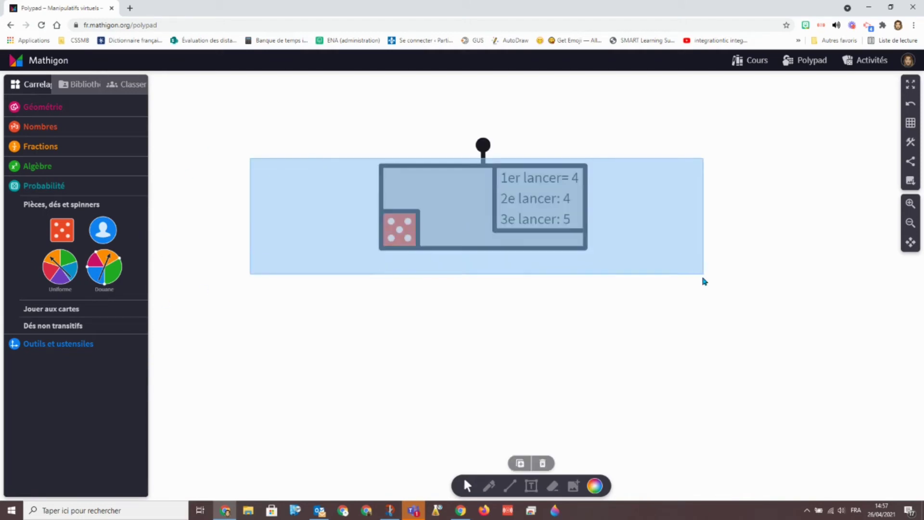
# Delete the die, note and coin, then spin a Uniforme spinner and delete it
pyautogui.press('Delete')
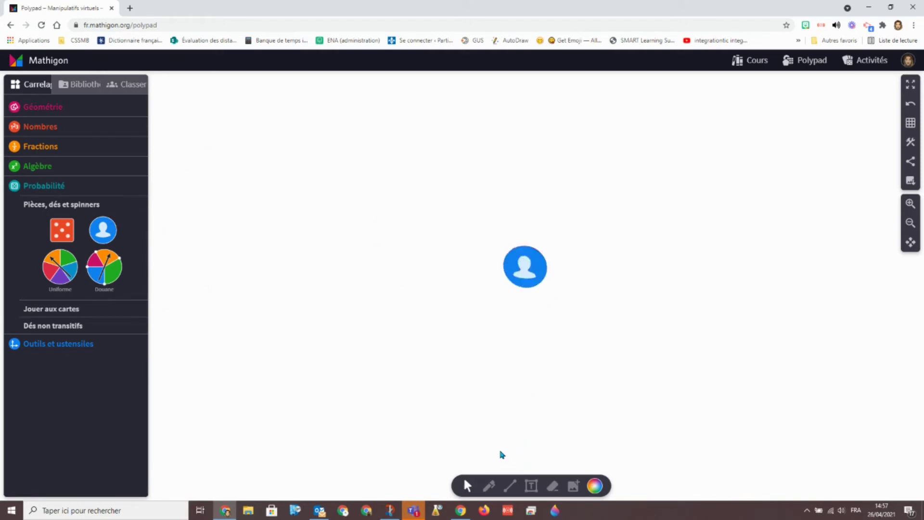
pyautogui.press('Delete')
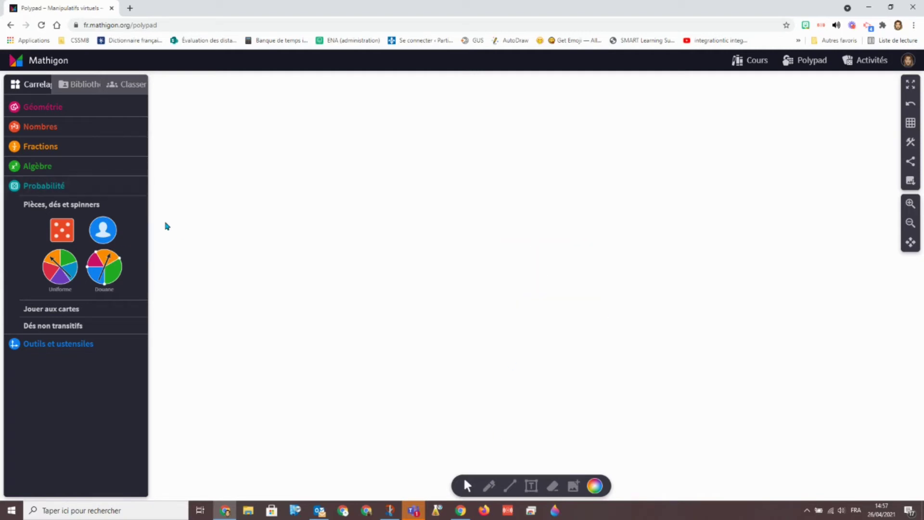
pyautogui.click(54, 279)
pyautogui.click(501, 463)
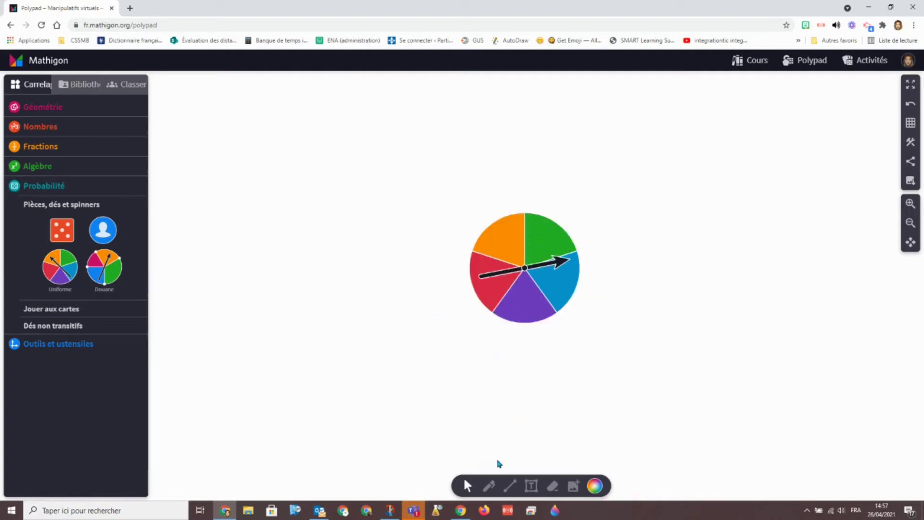
pyautogui.moveTo(369, 211); pyautogui.dragTo(629, 368)
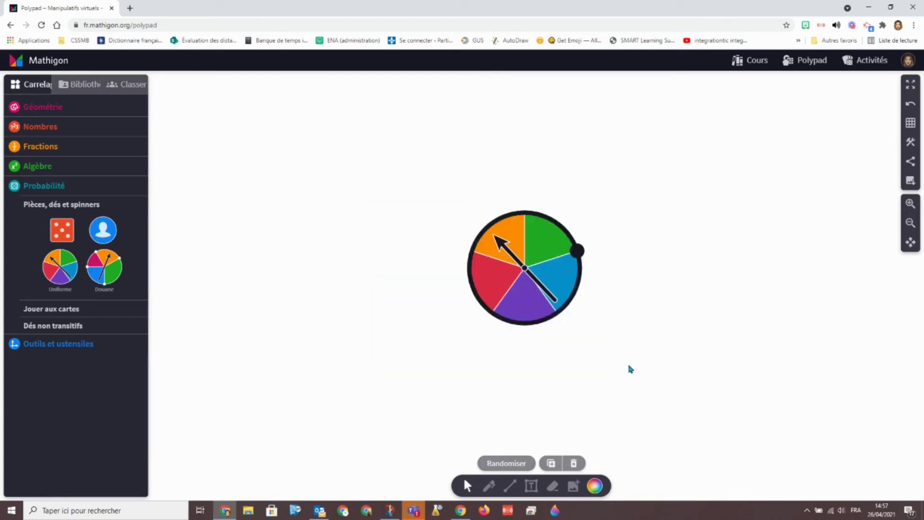
pyautogui.press('Delete')
# Place the 4 and Ace of diamonds from the playing cards, then delete both
pyautogui.click(56, 315)
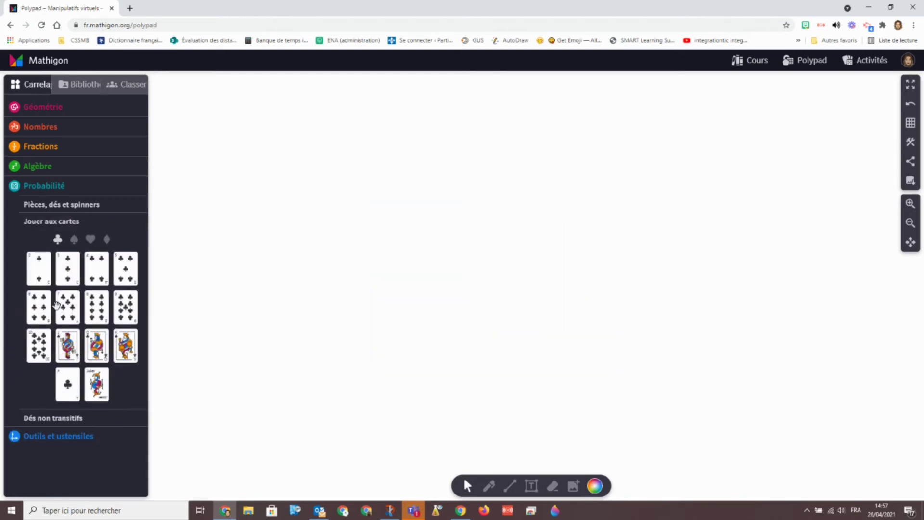
pyautogui.click(74, 239)
pyautogui.click(90, 239)
pyautogui.click(107, 239)
pyautogui.moveTo(96, 268); pyautogui.dragTo(275, 261)
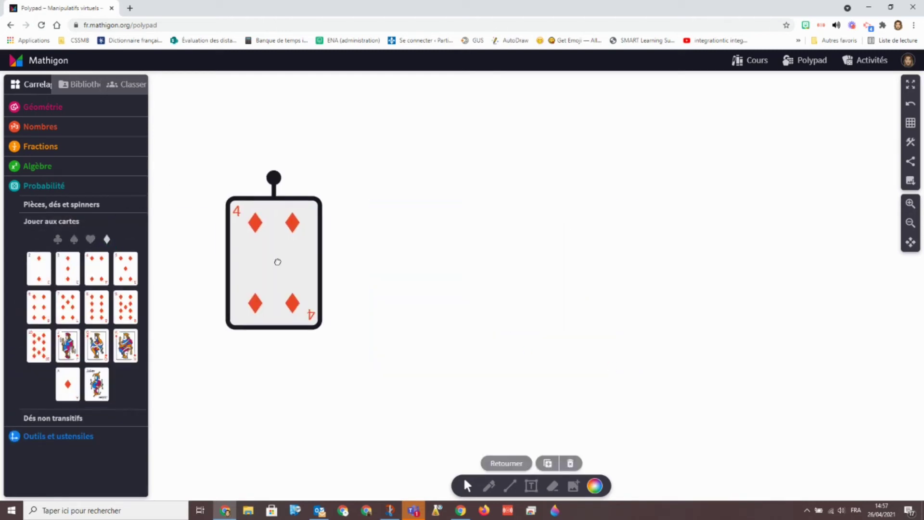
pyautogui.moveTo(67, 383); pyautogui.dragTo(329, 280)
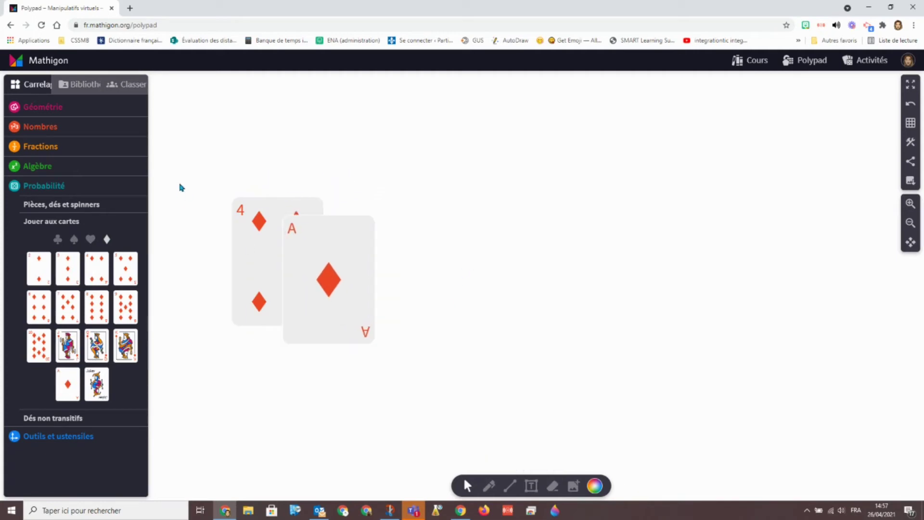
pyautogui.moveTo(181, 187); pyautogui.dragTo(435, 361)
pyautogui.press('Delete')
# Add a pink non-transitive die, roll it twice, and remove it
pyautogui.click(62, 418)
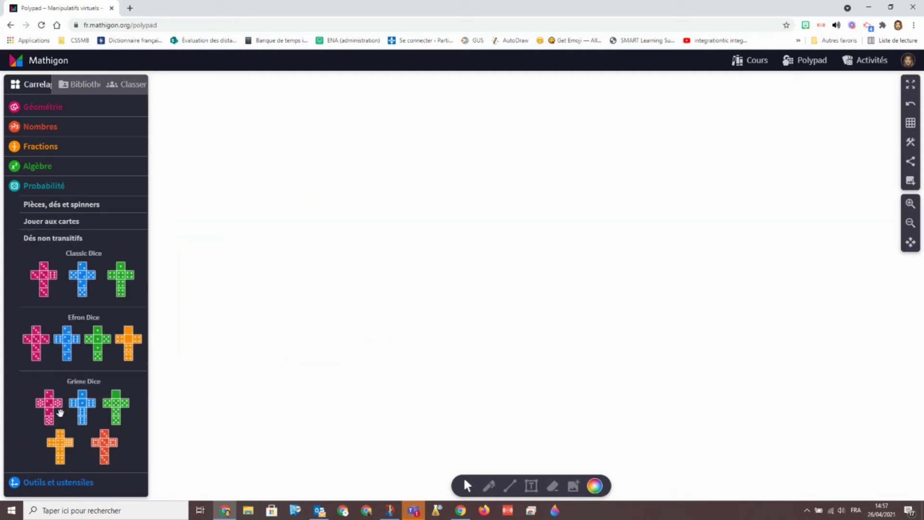
pyautogui.click(44, 279)
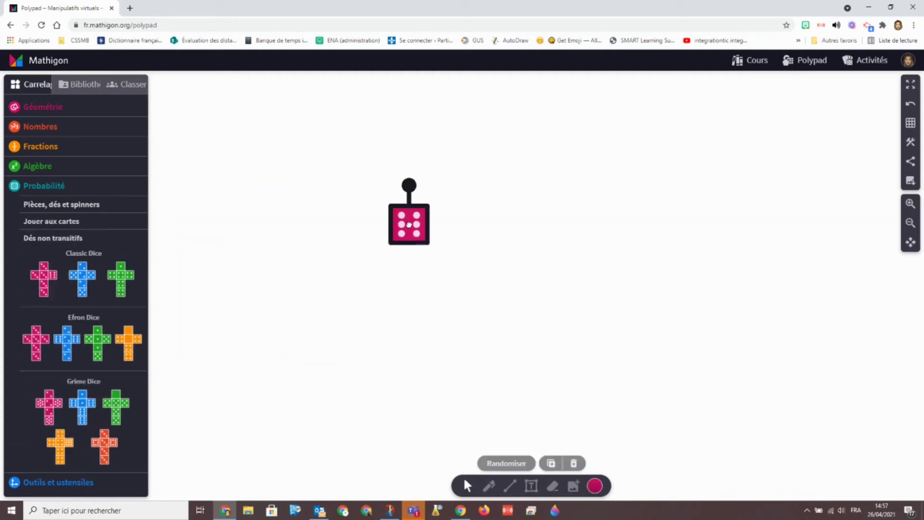
pyautogui.click(511, 463)
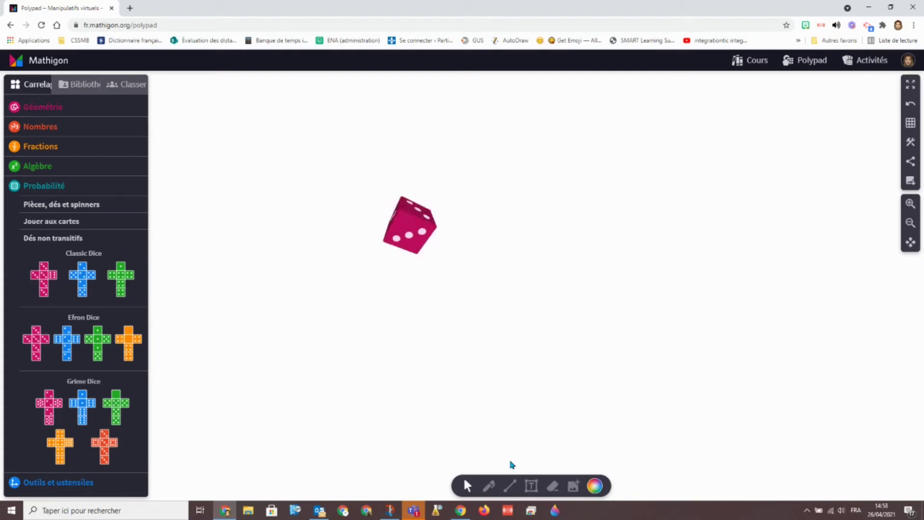
pyautogui.click(512, 463)
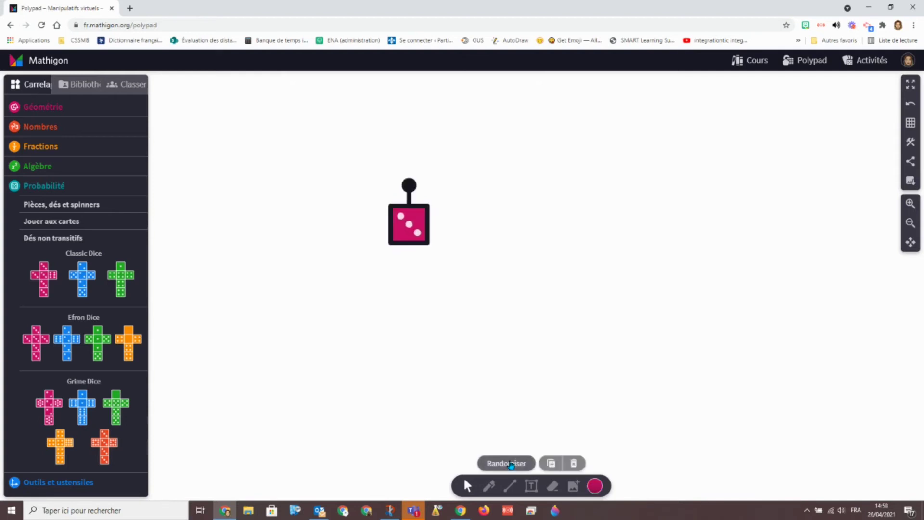
pyautogui.click(576, 464)
pyautogui.click(62, 481)
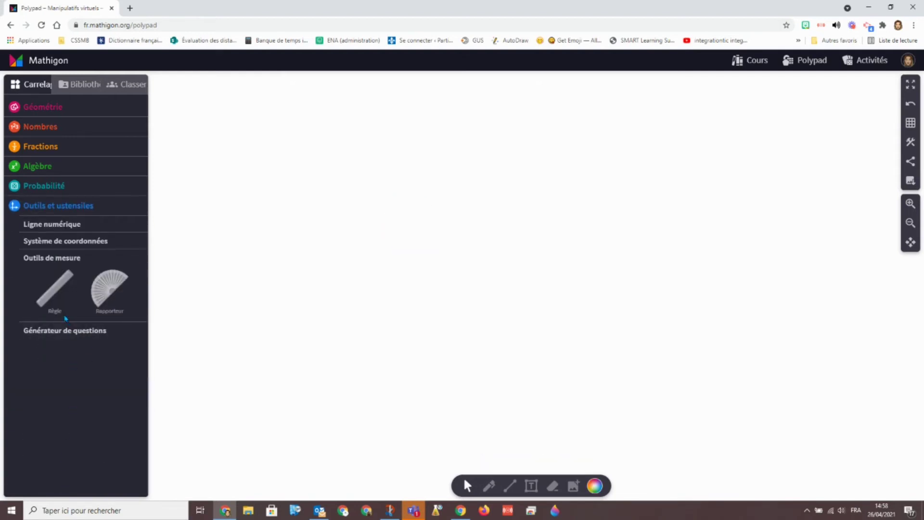
# Add the green concave polygon and stretch its lower-left corner down and left
pyautogui.click(62, 109)
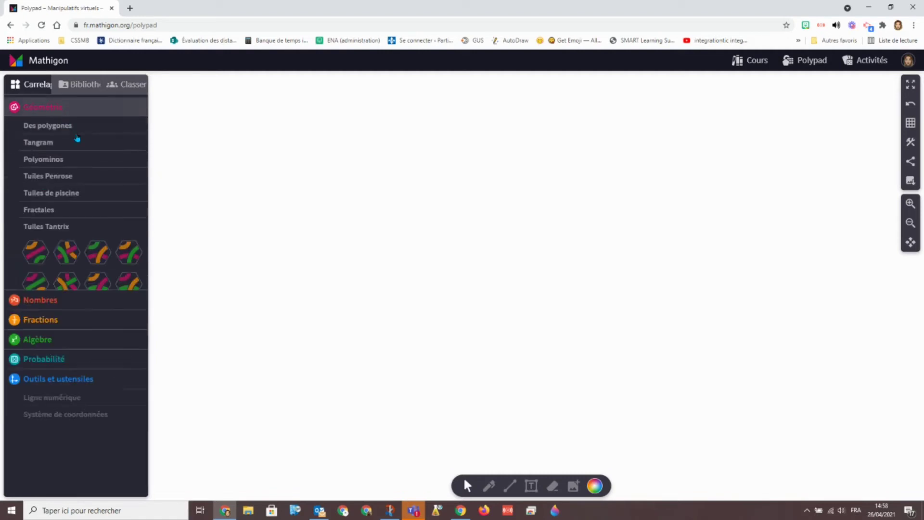
pyautogui.click(47, 126)
pyautogui.click(127, 255)
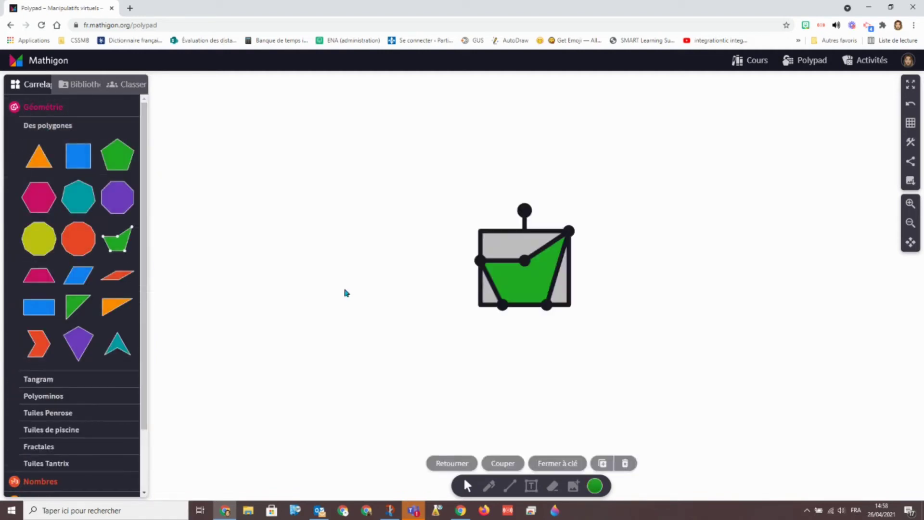
pyautogui.moveTo(502, 305); pyautogui.dragTo(292, 410)
pyautogui.click(741, 272)
pyautogui.moveTo(488, 284); pyautogui.dragTo(549, 180)
pyautogui.click(749, 254)
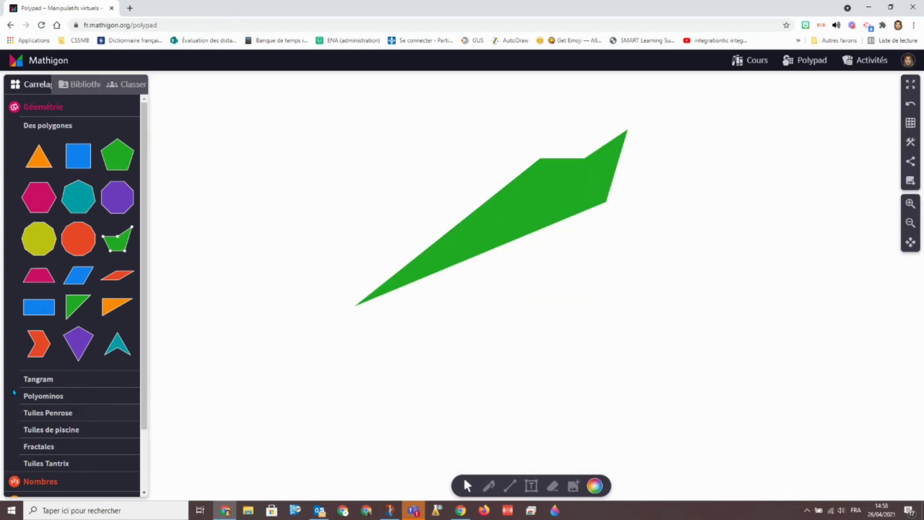
# Add a ruler from the tools and utensils section to the canvas
pyautogui.scroll(-2, 67, 474)
pyautogui.click(50, 488)
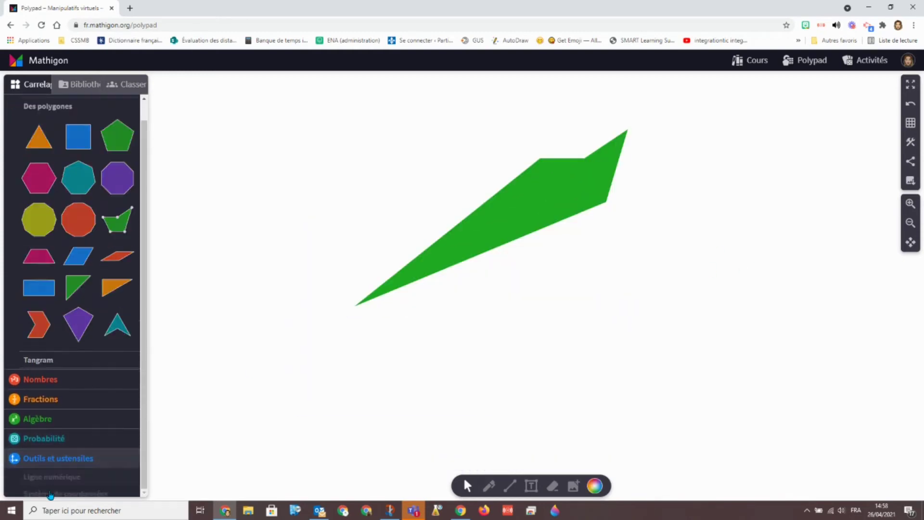
pyautogui.click(54, 291)
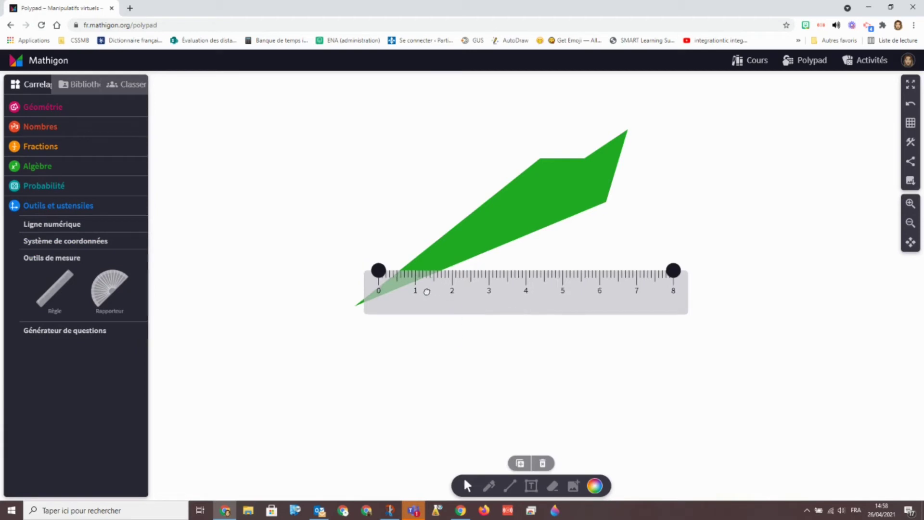
# Align the ruler's 0 with the polygon's lower tip along its lower edge and lengthen it
pyautogui.moveTo(428, 279); pyautogui.dragTo(406, 320)
pyautogui.moveTo(657, 308); pyautogui.dragTo(629, 210)
pyautogui.moveTo(414, 312); pyautogui.dragTo(405, 313)
pyautogui.moveTo(623, 215); pyautogui.dragTo(747, 145)
pyautogui.click(606, 224)
pyautogui.click(783, 248)
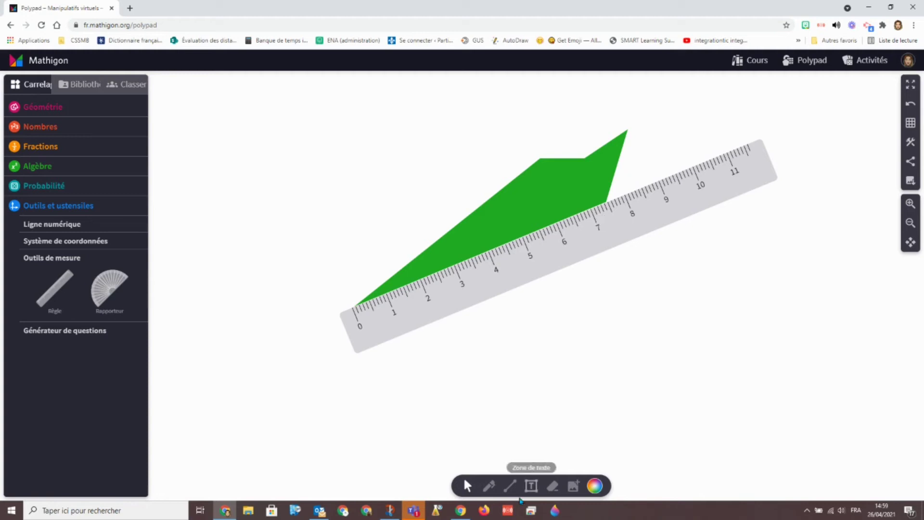
# Trace a black line along the ruler's edge, then remove the ruler
pyautogui.click(489, 486)
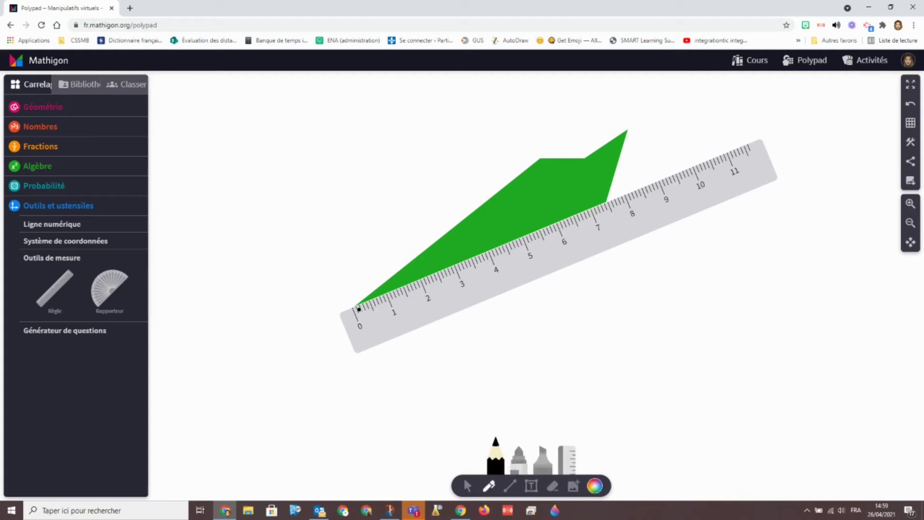
pyautogui.moveTo(399, 296); pyautogui.dragTo(606, 222)
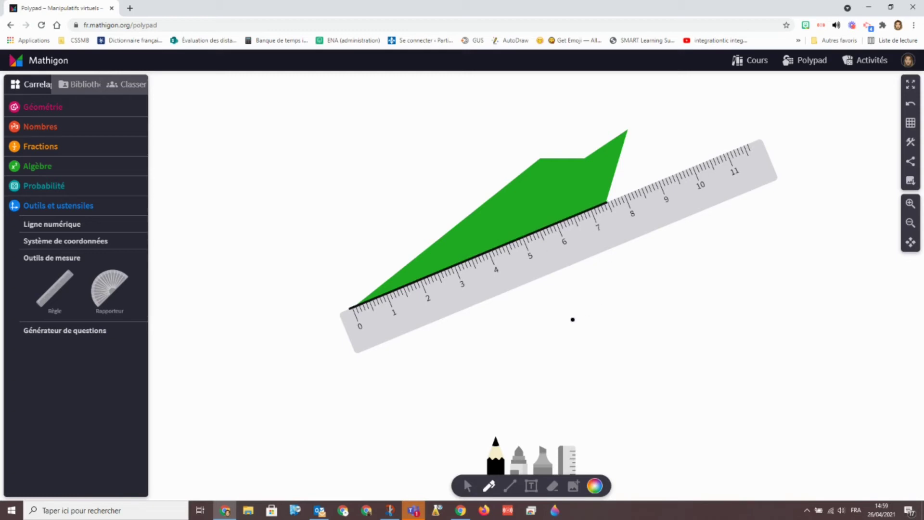
pyautogui.click(567, 459)
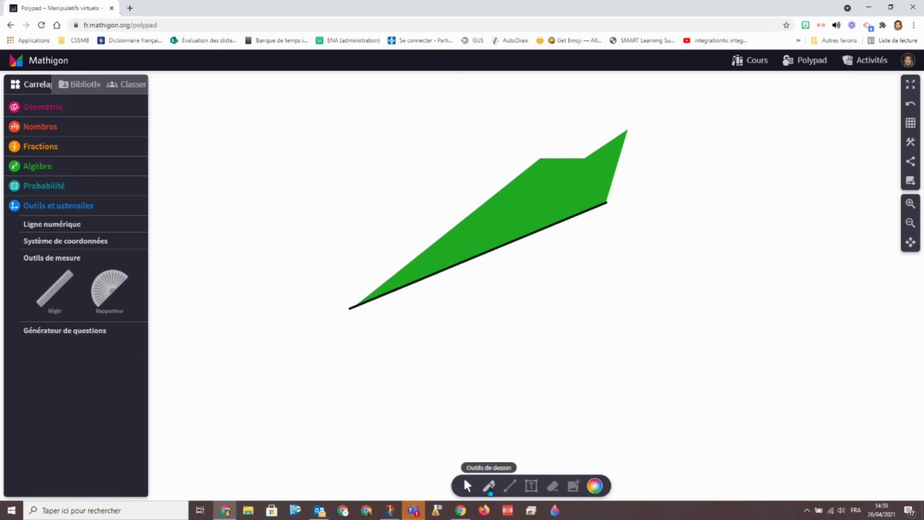
# Write '7,5' under the line and center a protractor on the line's vertex
pyautogui.moveTo(437, 292)
pyautogui.mouseDown()
pyautogui.moveTo(468, 308)
pyautogui.moveTo(499, 294)
pyautogui.moveTo(490, 305)
pyautogui.mouseUp()
pyautogui.moveTo(110, 289)
pyautogui.mouseDown()
pyautogui.moveTo(525, 297)
pyautogui.moveTo(554, 150)
pyautogui.moveTo(604, 151)
pyautogui.moveTo(554, 144)
pyautogui.mouseUp()
pyautogui.moveTo(702, 192); pyautogui.dragTo(448, 233)
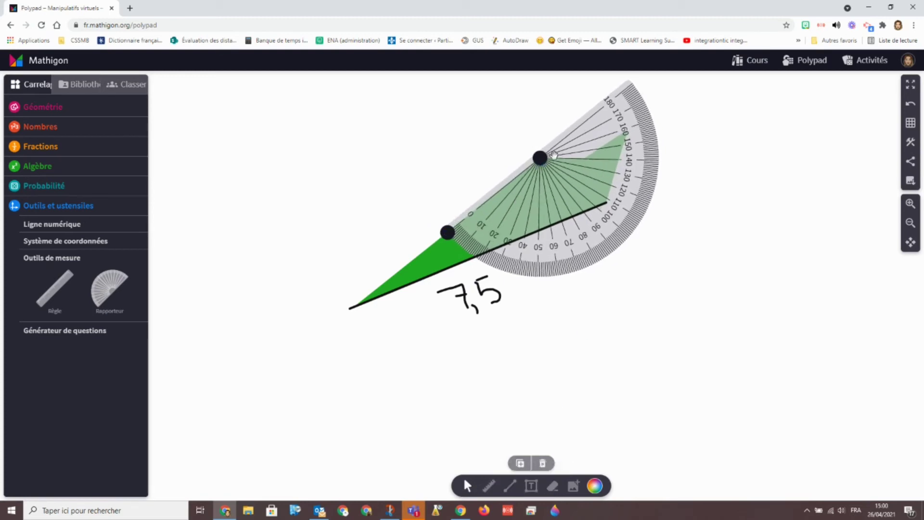
# Switch to the pencil and delete the protractor after reading the angle
pyautogui.click(488, 486)
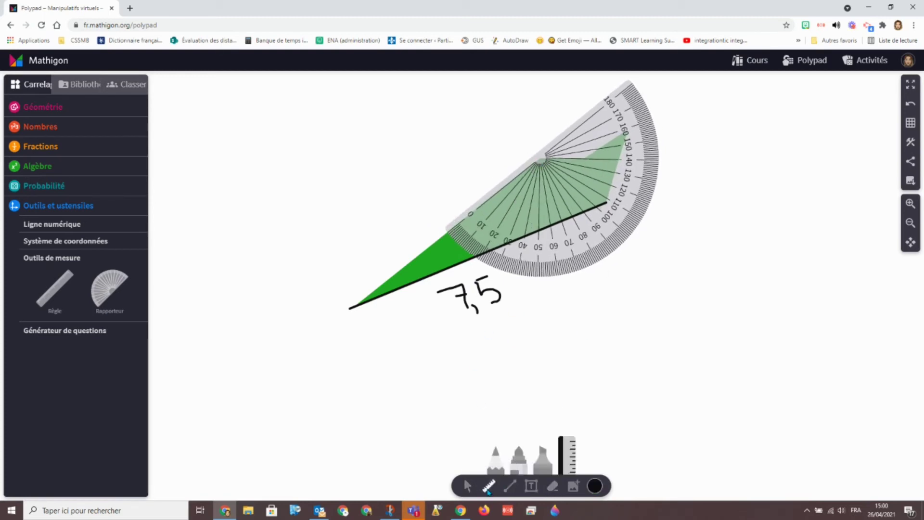
pyautogui.click(500, 461)
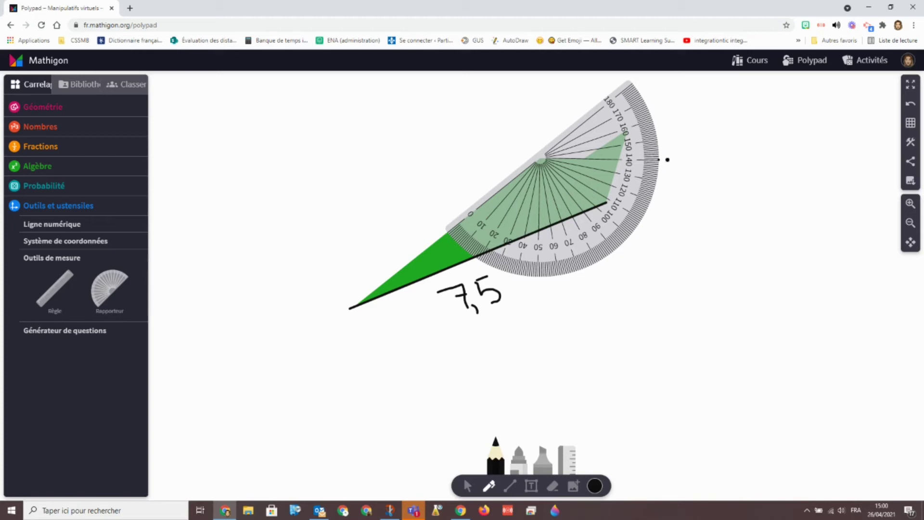
pyautogui.click(467, 485)
pyautogui.click(544, 227)
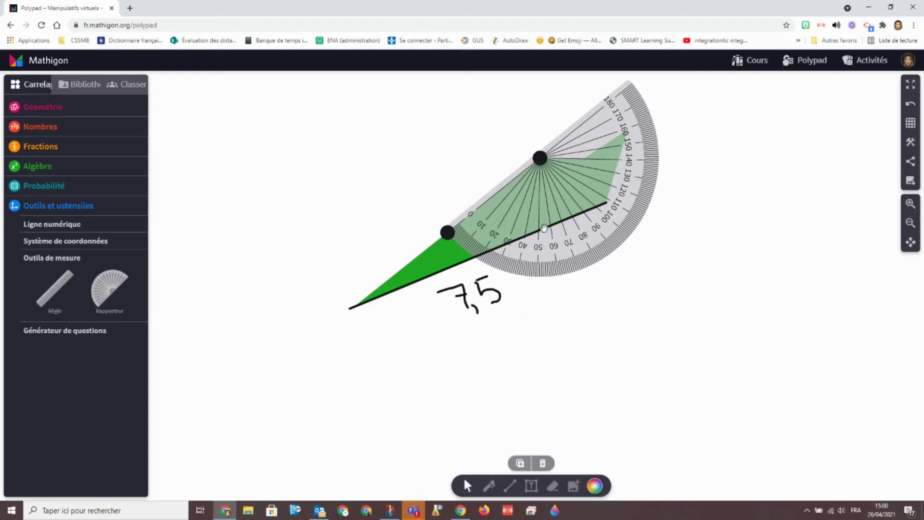
pyautogui.press('Delete')
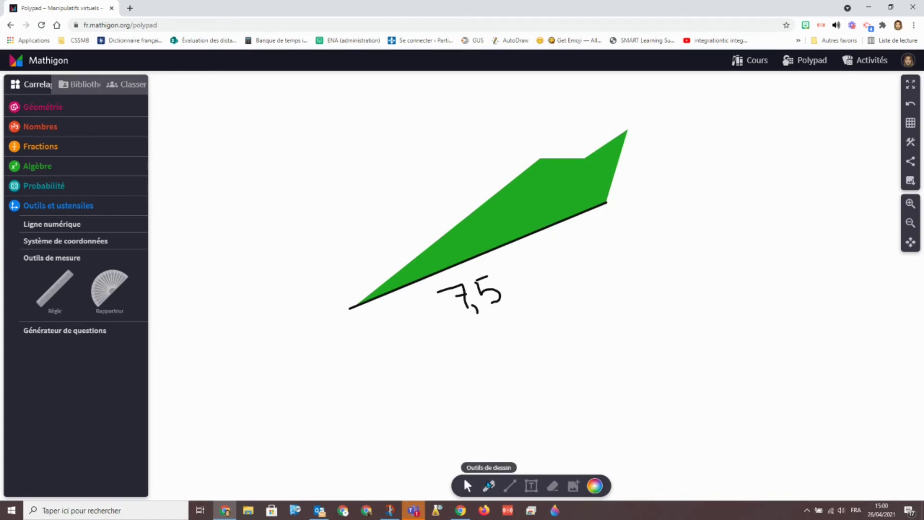
pyautogui.click(489, 485)
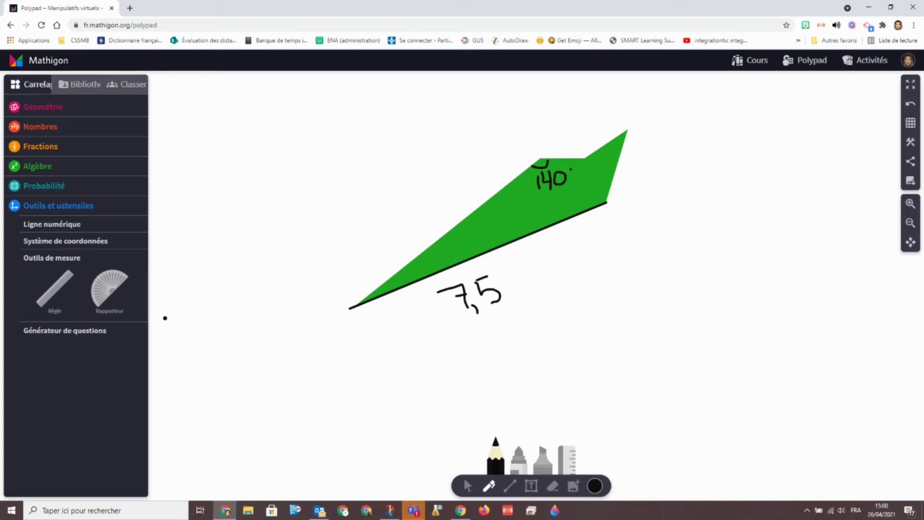
# Add a question card reading 'Quel est l'angle?' above the green shape
pyautogui.click(62, 331)
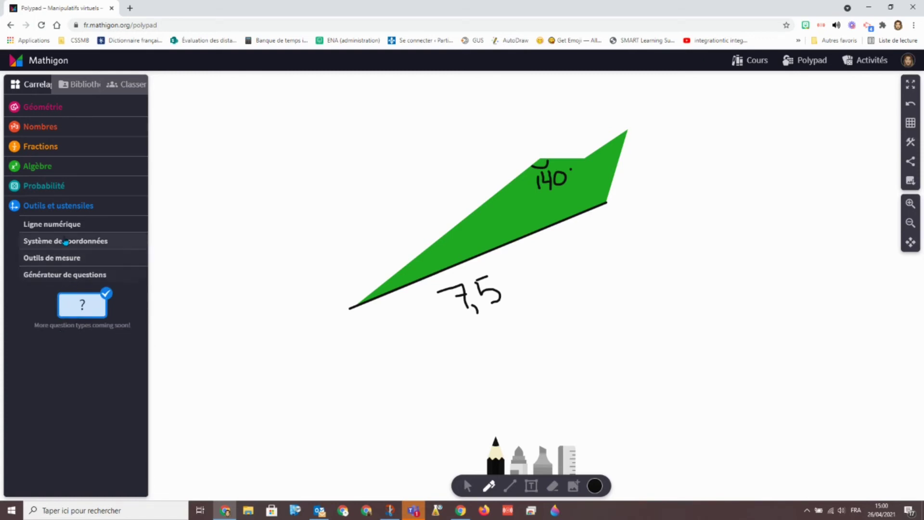
pyautogui.moveTo(68, 311); pyautogui.dragTo(567, 303)
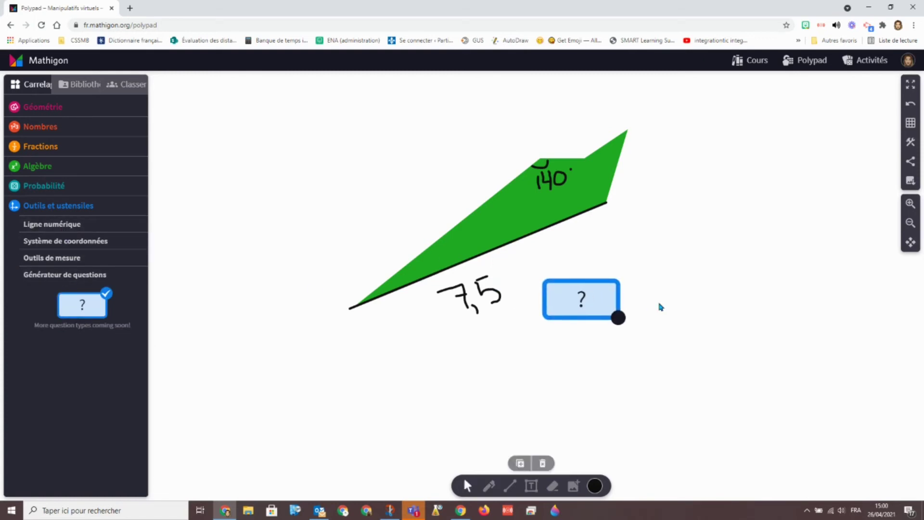
pyautogui.doubleClick(582, 299)
pyautogui.write('Que')
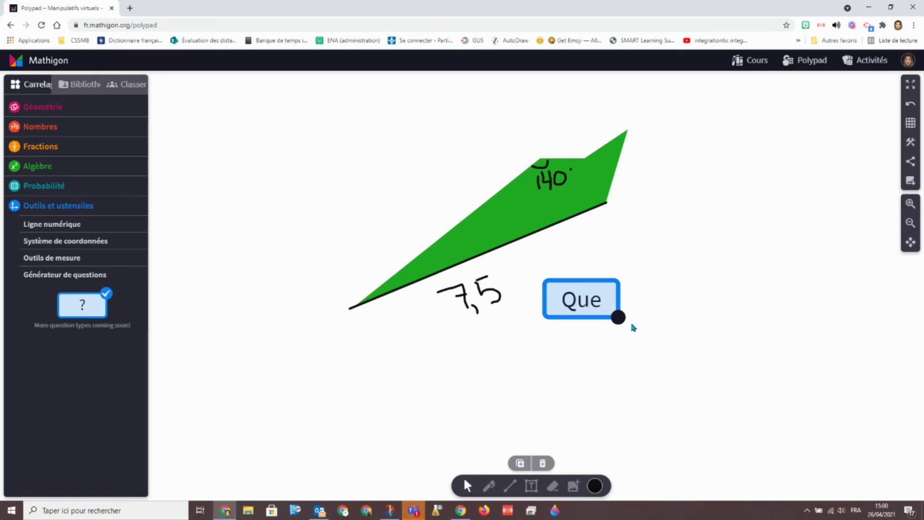
pyautogui.write("l est l'angle?")
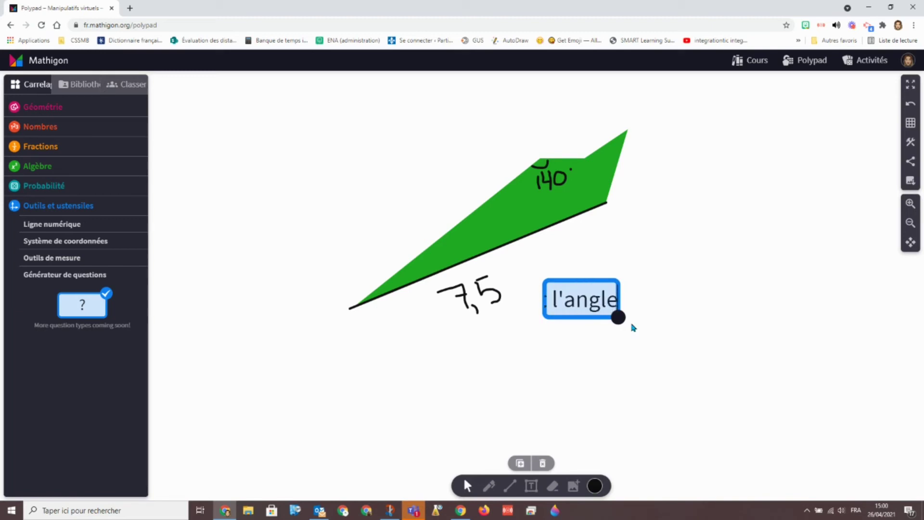
pyautogui.click(783, 322)
pyautogui.moveTo(751, 299)
pyautogui.mouseDown()
pyautogui.moveTo(650, 134)
pyautogui.moveTo(556, 128)
pyautogui.mouseUp()
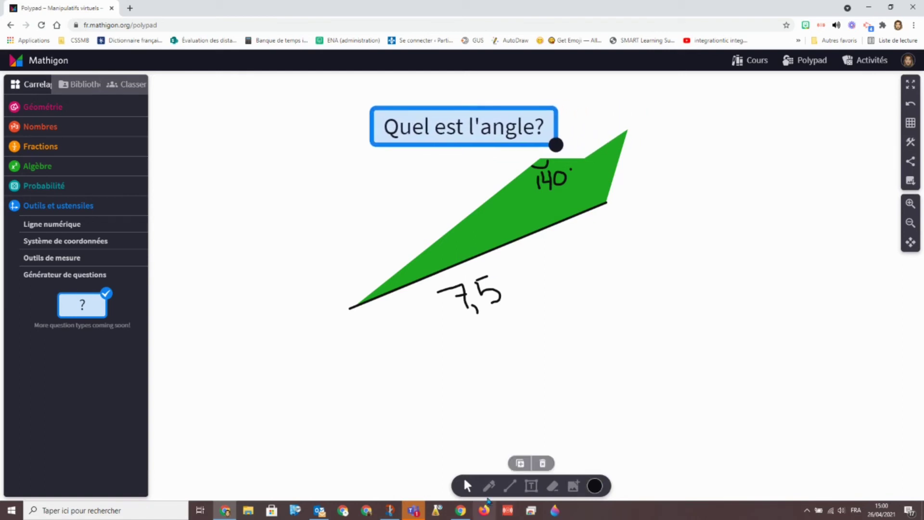
pyautogui.click(489, 486)
# Draw a blue arrow from the question card to the 140° label
pyautogui.click(595, 486)
pyautogui.click(596, 441)
pyautogui.moveTo(422, 150)
pyautogui.mouseDown()
pyautogui.moveTo(450, 175)
pyautogui.moveTo(516, 168)
pyautogui.mouseUp()
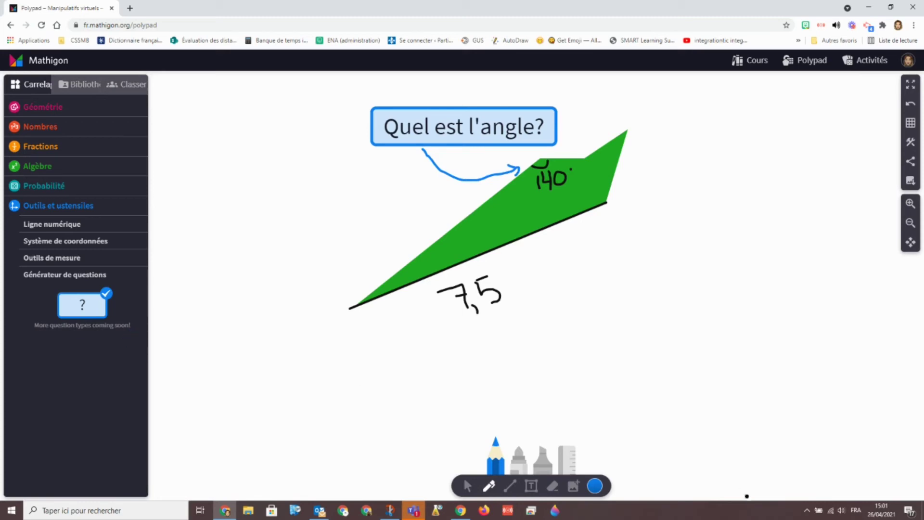
# Add a 0–10 number line below the shape and highlight 0 to 4 in light blue
pyautogui.click(49, 226)
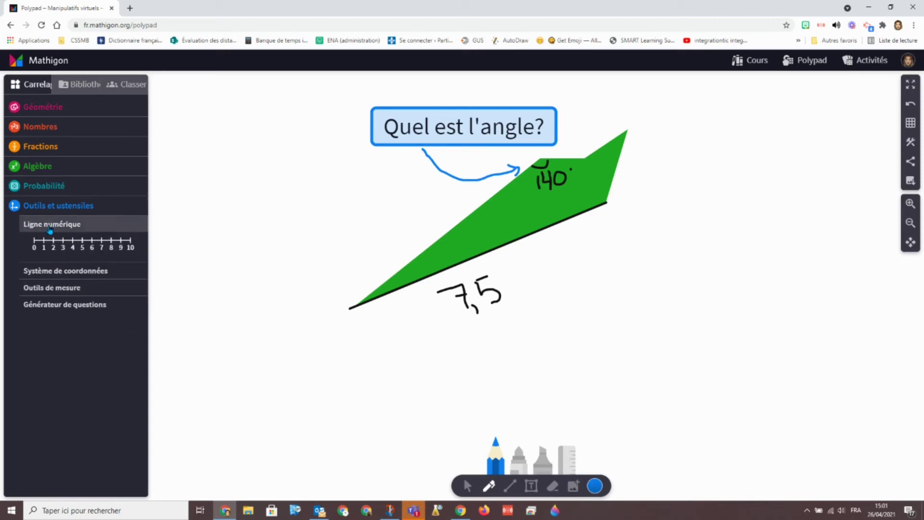
pyautogui.click(67, 247)
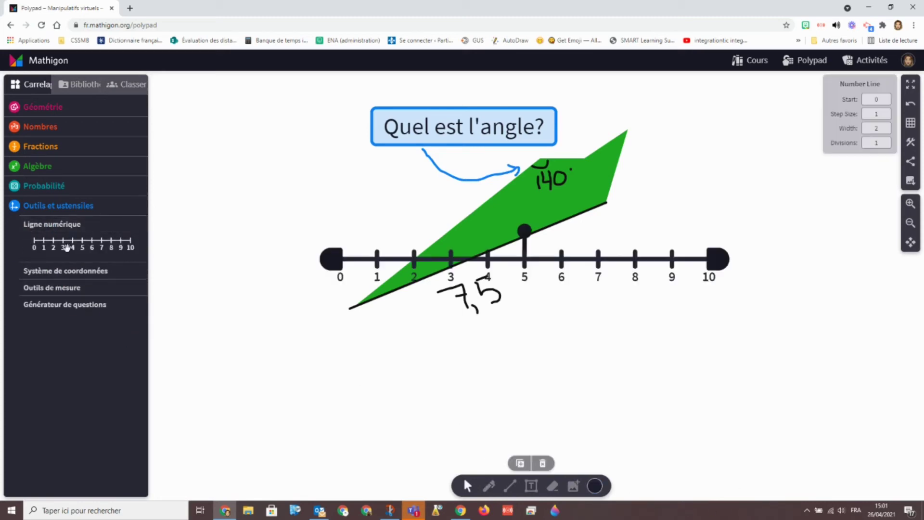
pyautogui.moveTo(358, 268); pyautogui.dragTo(305, 401)
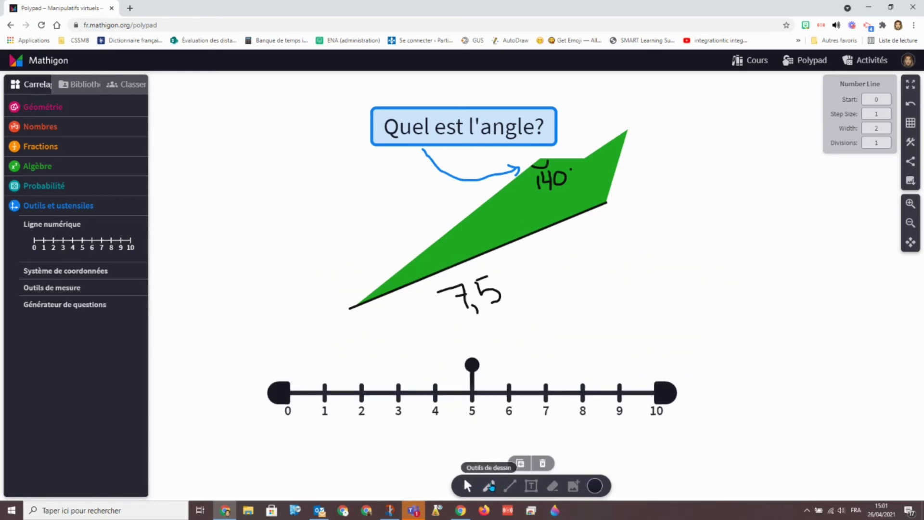
pyautogui.click(488, 486)
pyautogui.click(595, 487)
pyautogui.moveTo(284, 393); pyautogui.dragTo(438, 394)
# Delete the question box, green shape and number line, and erase the hand-drawn marks
pyautogui.click(466, 486)
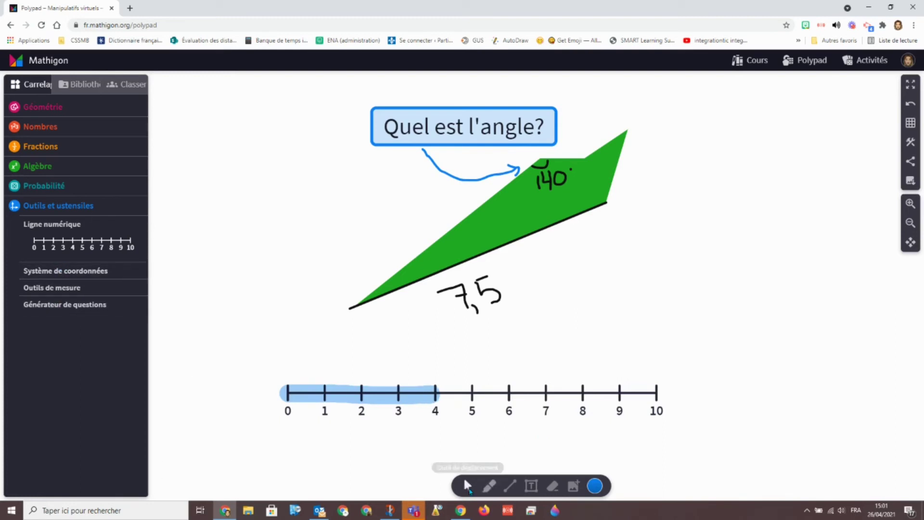
pyautogui.moveTo(234, 84); pyautogui.dragTo(712, 406)
pyautogui.press('Delete')
pyautogui.click(553, 486)
pyautogui.moveTo(433, 393)
pyautogui.mouseDown()
pyautogui.moveTo(514, 254)
pyautogui.moveTo(534, 159)
pyautogui.moveTo(495, 173)
pyautogui.mouseUp()
# Add a coordinate grid and mark a blue point at (1, −2)
pyautogui.click(77, 271)
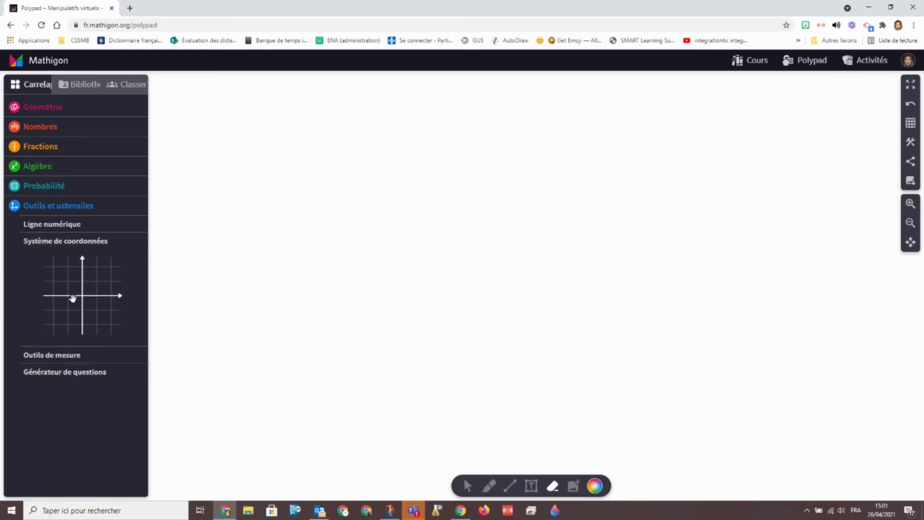
pyautogui.click(77, 296)
pyautogui.click(488, 486)
pyautogui.click(519, 458)
pyautogui.click(563, 343)
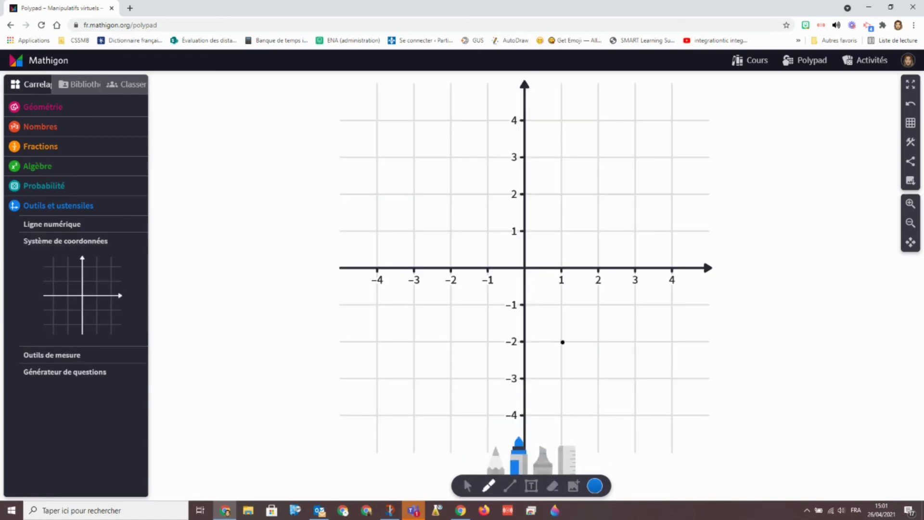
# Label the point with a '(1,-2)' text box to the right of the grid
pyautogui.click(531, 486)
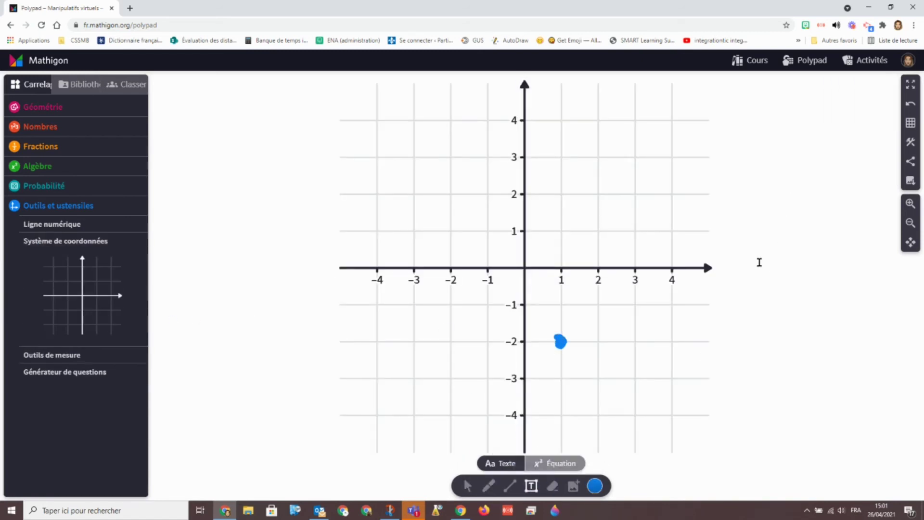
pyautogui.click(760, 262)
pyautogui.write('(')
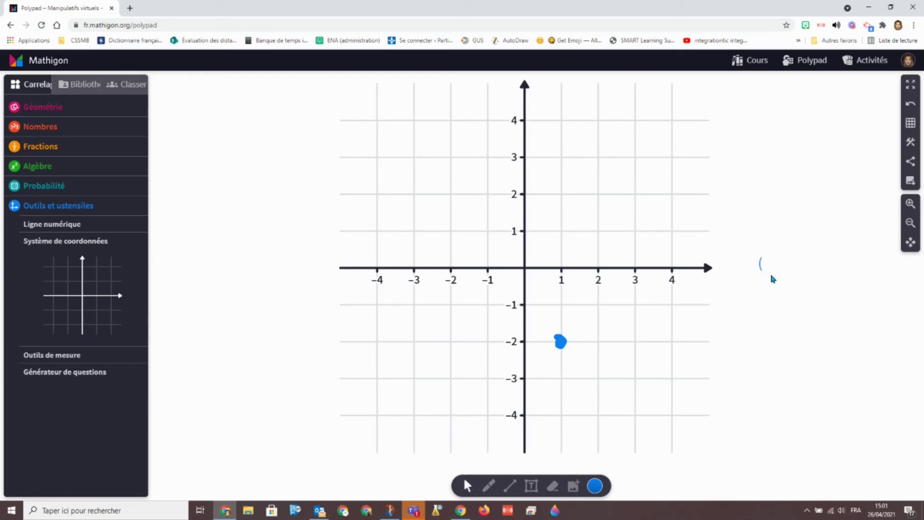
pyautogui.write('1,-2)')
pyautogui.moveTo(771, 262); pyautogui.dragTo(740, 345)
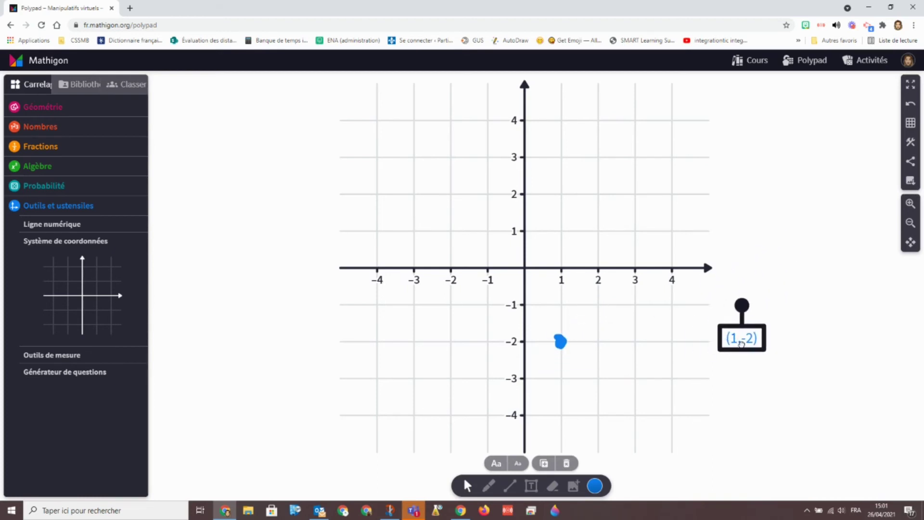
pyautogui.click(769, 300)
pyautogui.click(80, 84)
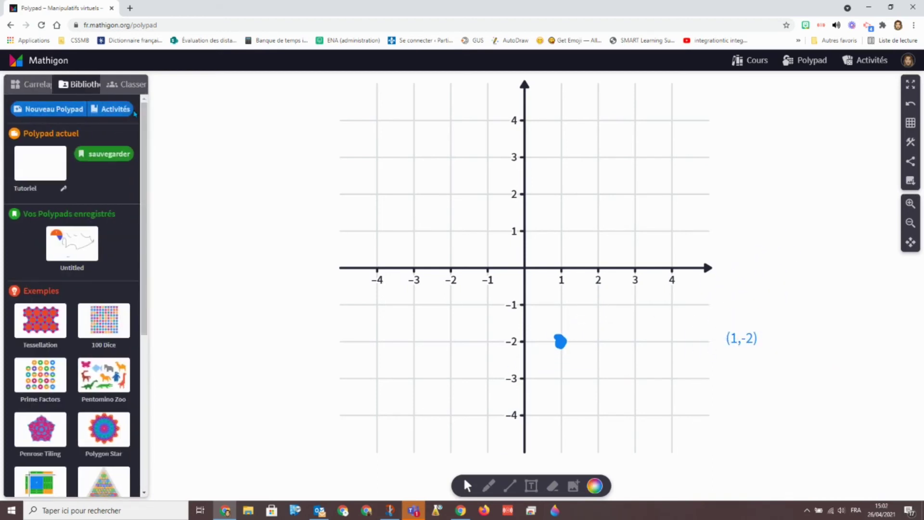
# Save the Polypad as Tutoriel and bring up its share-link options
pyautogui.click(103, 155)
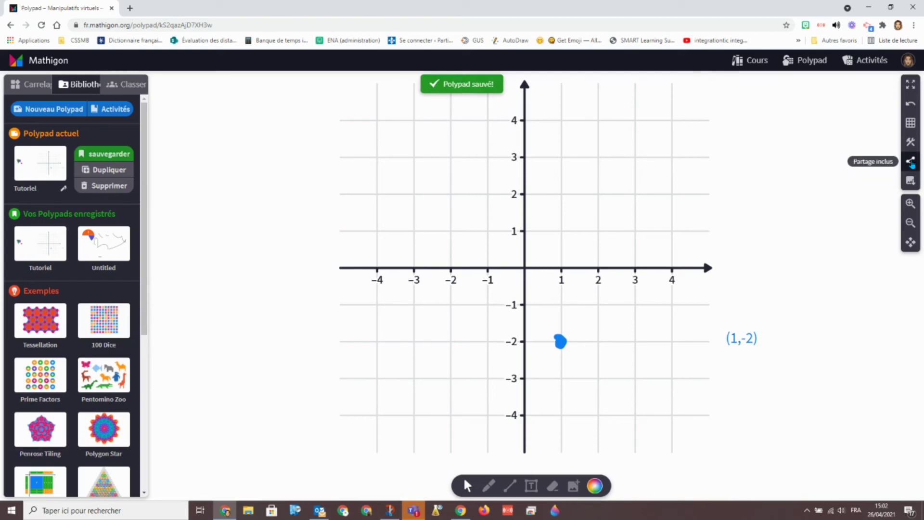
pyautogui.click(911, 163)
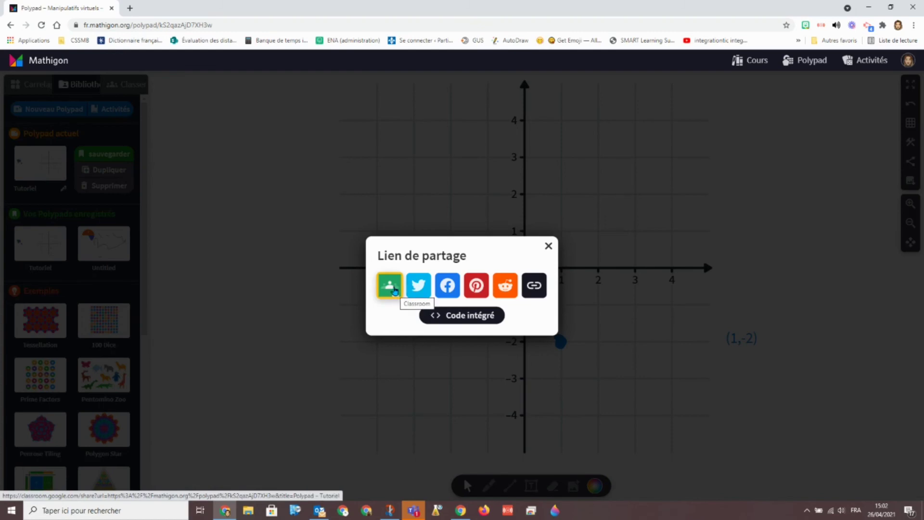
# Share the Polypad to Google Classroom as a new assignment for Groupe 604
pyautogui.click(394, 289)
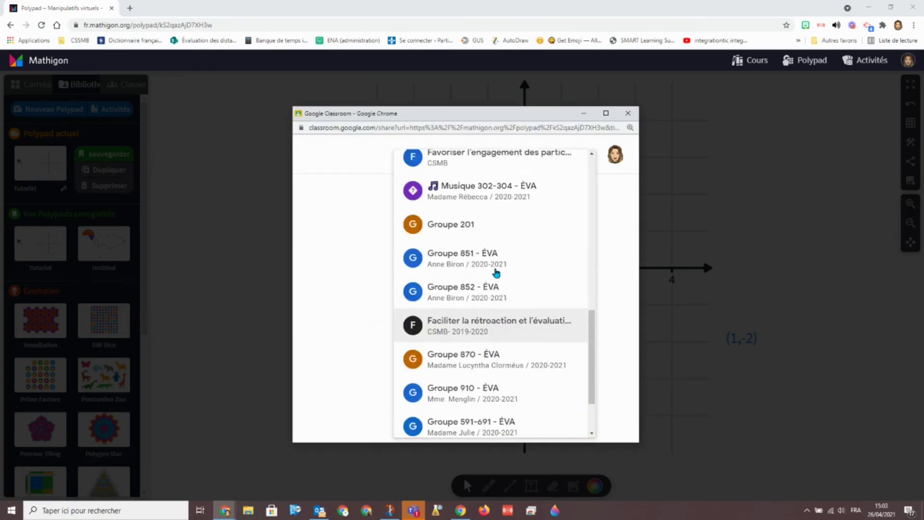
pyautogui.scroll(10, 497, 273)
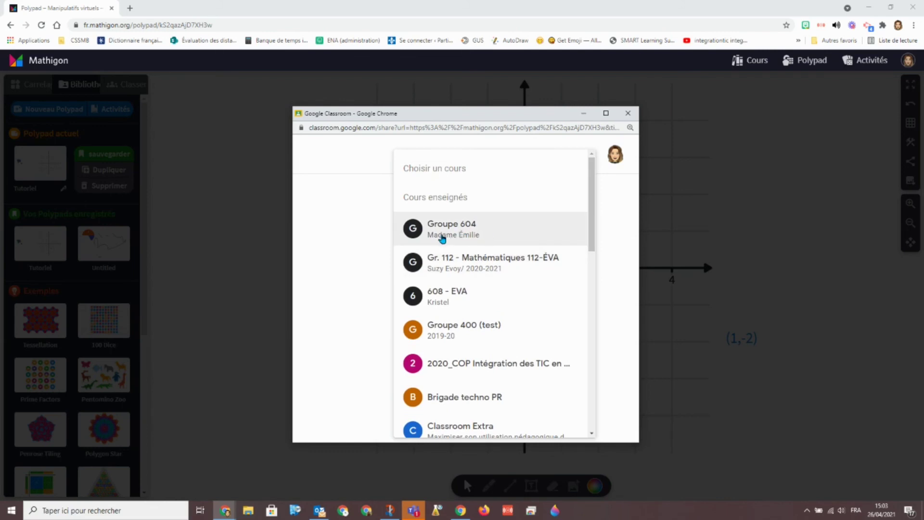
pyautogui.click(442, 236)
pyautogui.click(455, 317)
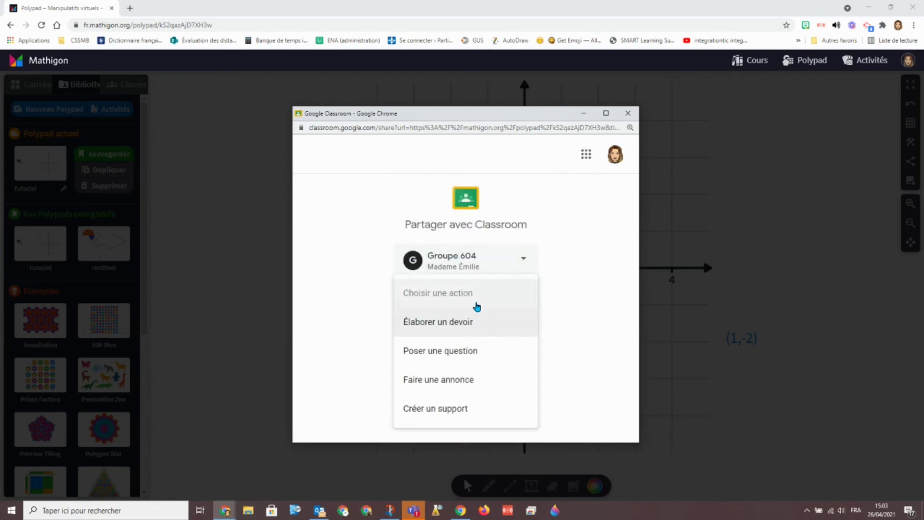
pyautogui.click(468, 324)
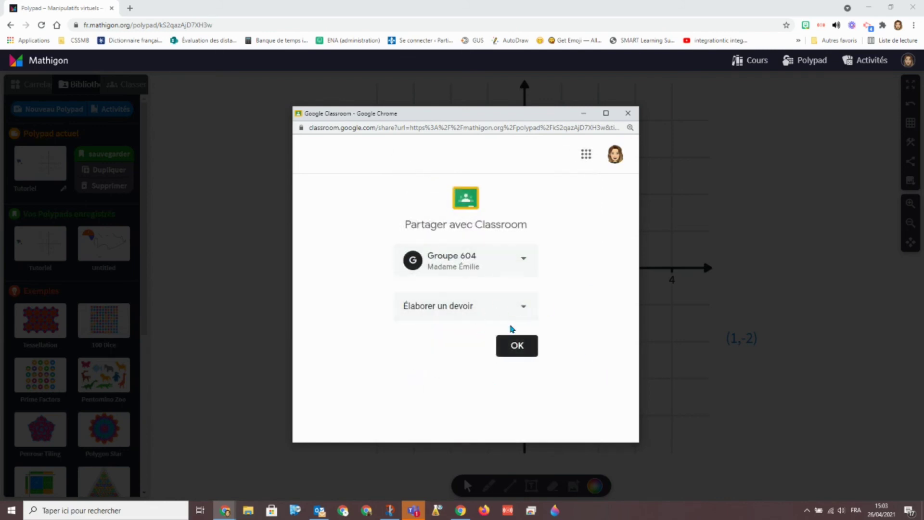
pyautogui.click(511, 345)
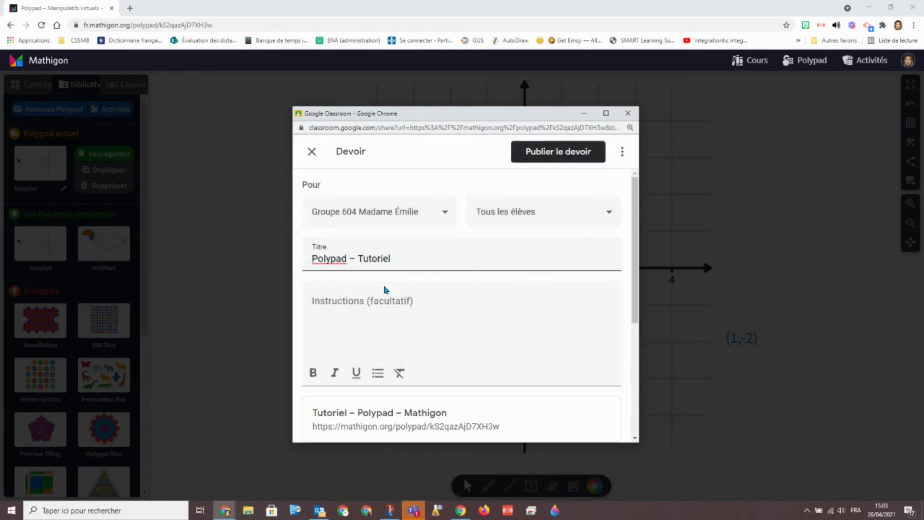
# Add the instructions 'Complète ce document en indiquant les coordonnées demandées.', publish the assignment, and view it
pyautogui.click(369, 300)
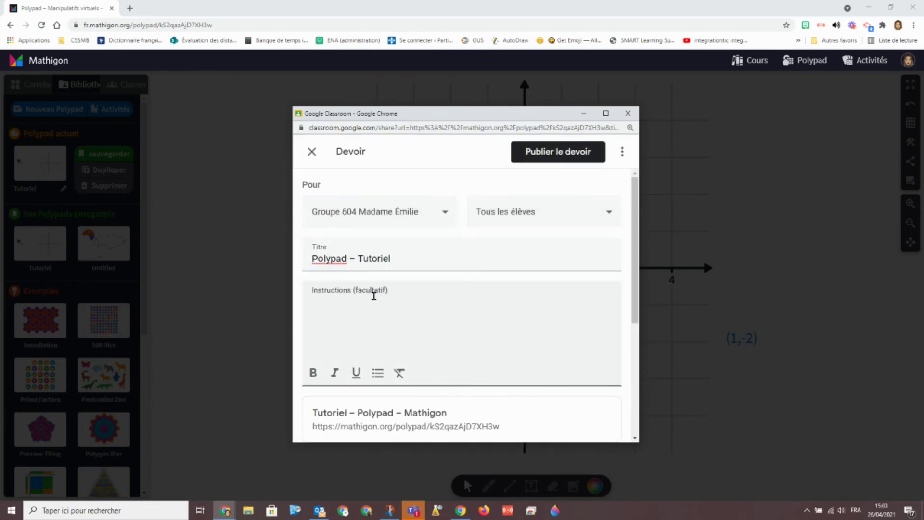
pyautogui.write('Complète ce document en ind')
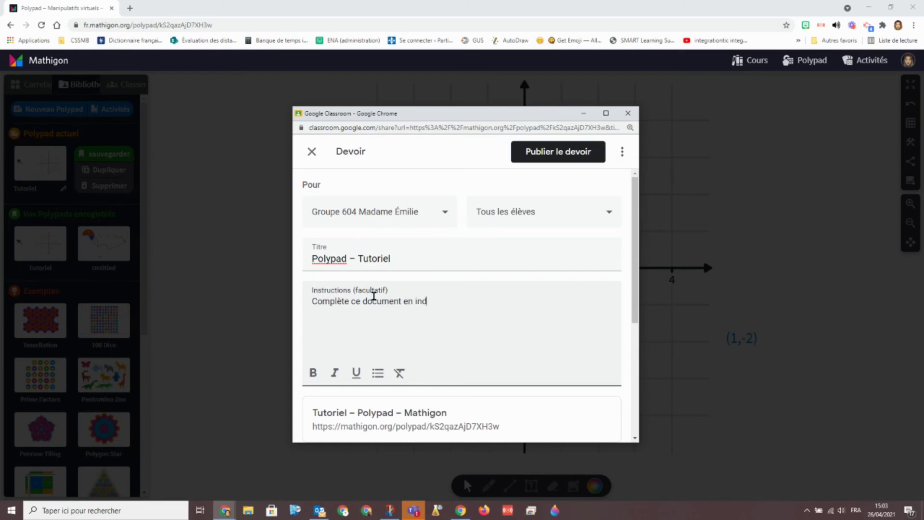
pyautogui.write('iquant les coordonnées demandées.')
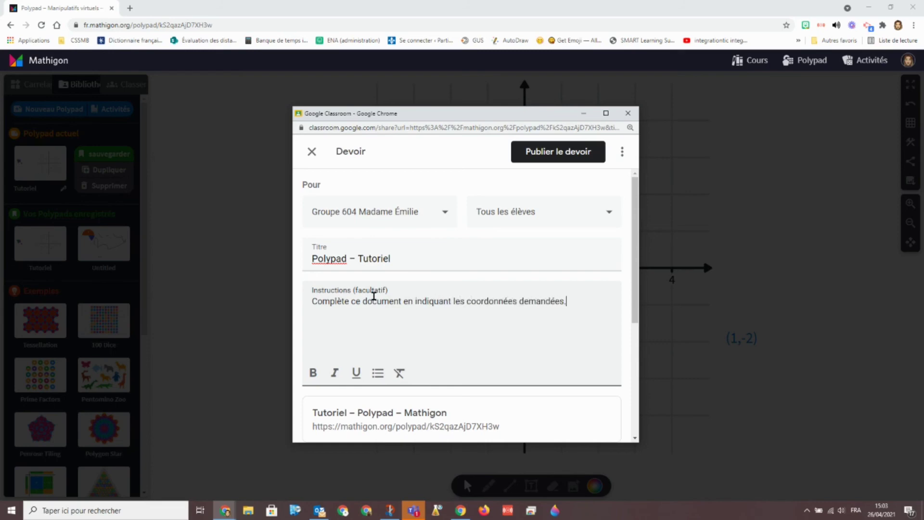
pyautogui.scroll(-5, 373, 296)
pyautogui.scroll(5, 367, 413)
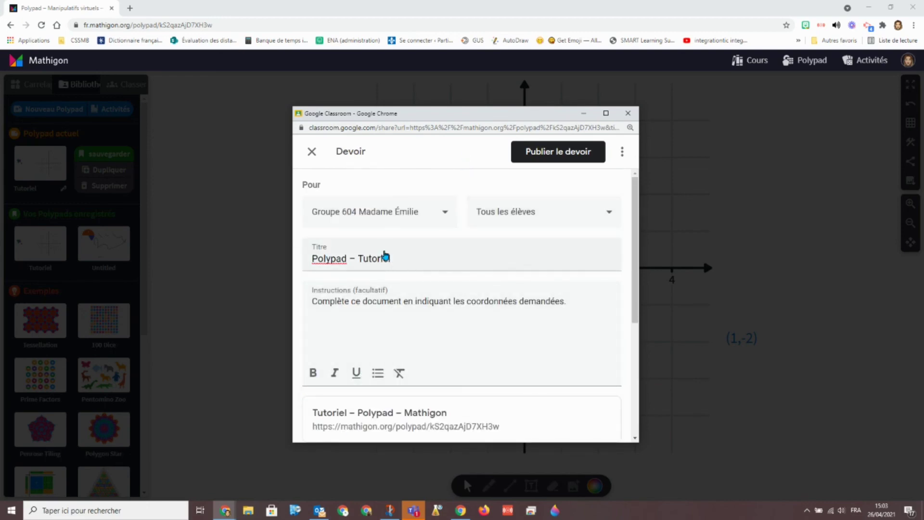
pyautogui.click(544, 153)
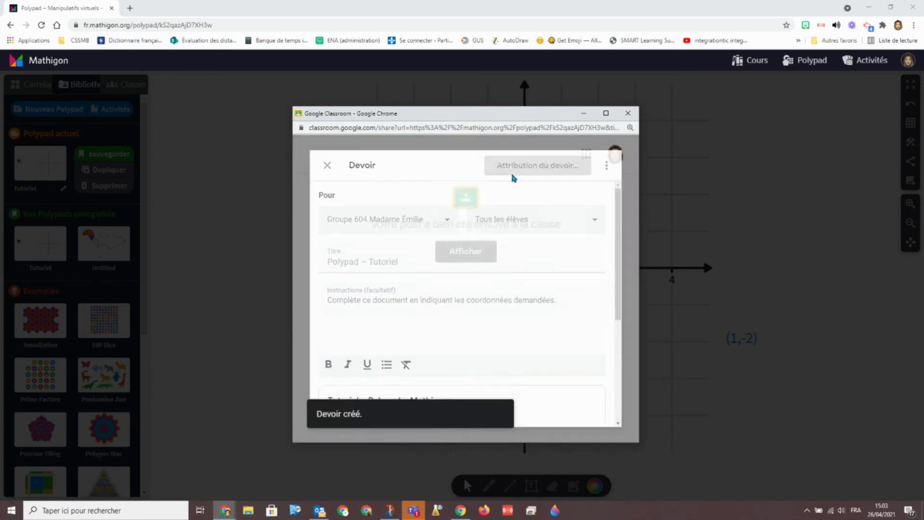
pyautogui.click(466, 250)
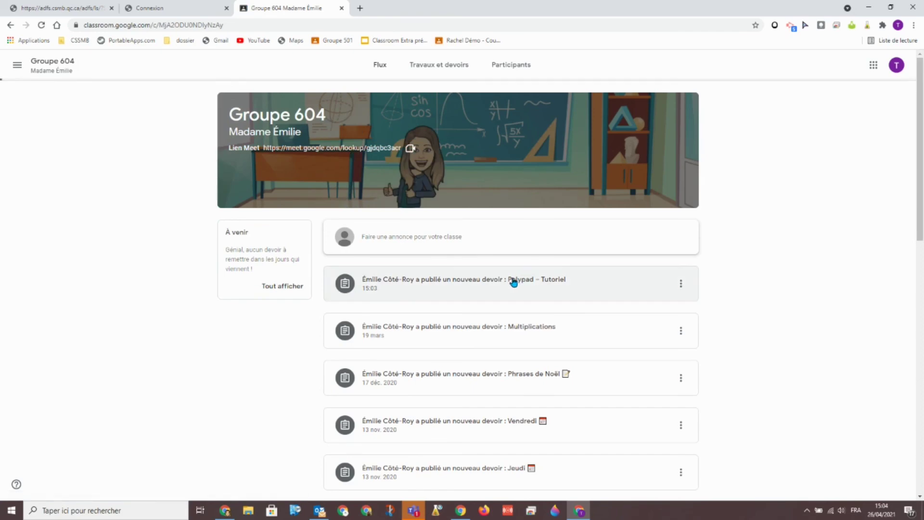
# Open the Polypad – Tutoriel post and its attached Tutoriel – Polypad – Mathigon link
pyautogui.click(489, 278)
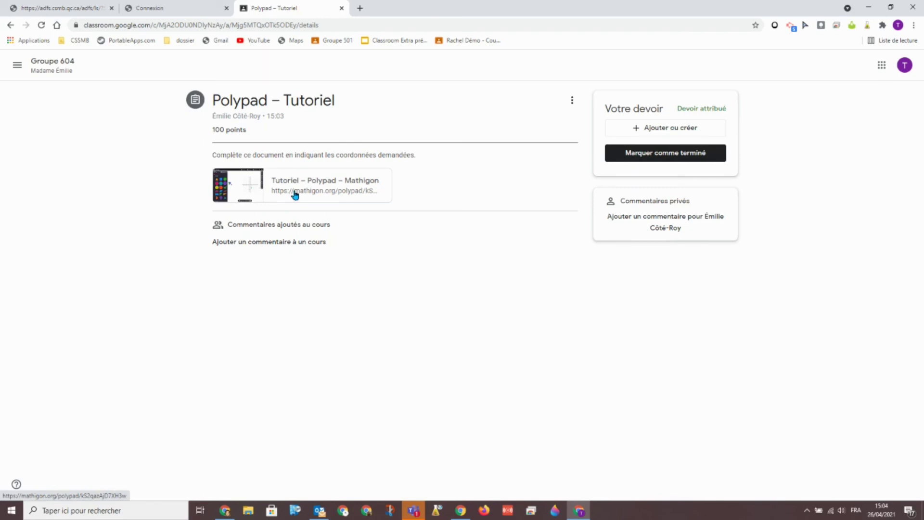
pyautogui.click(295, 192)
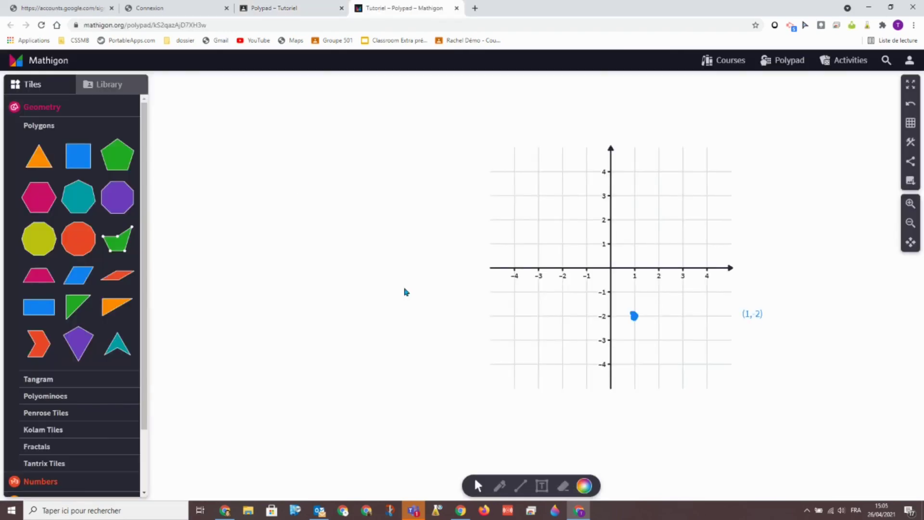
# Start a new Mathigon account with birth date 16/02/2012 and paste in the class code
pyautogui.click(910, 60)
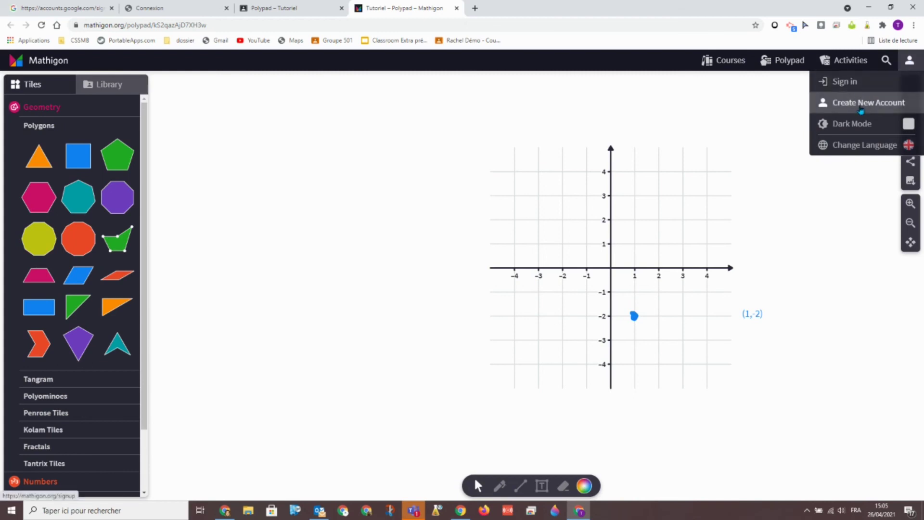
pyautogui.click(861, 110)
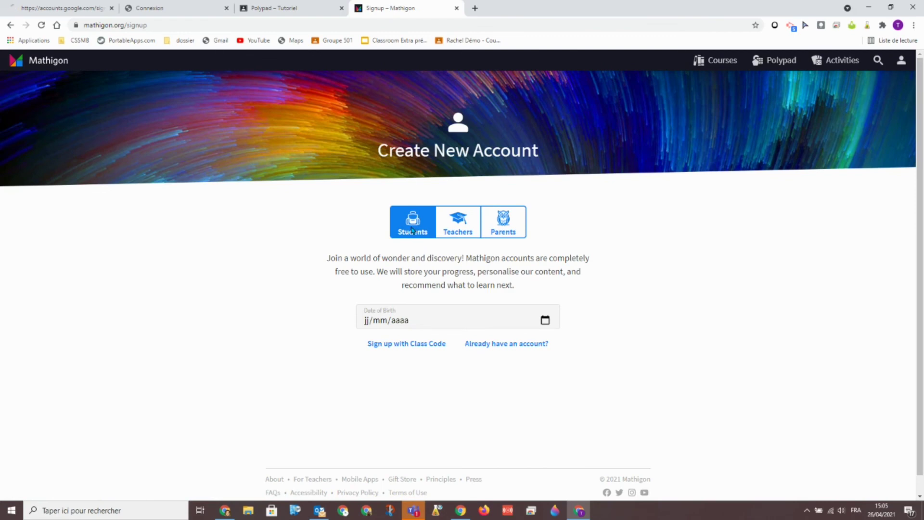
pyautogui.click(545, 320)
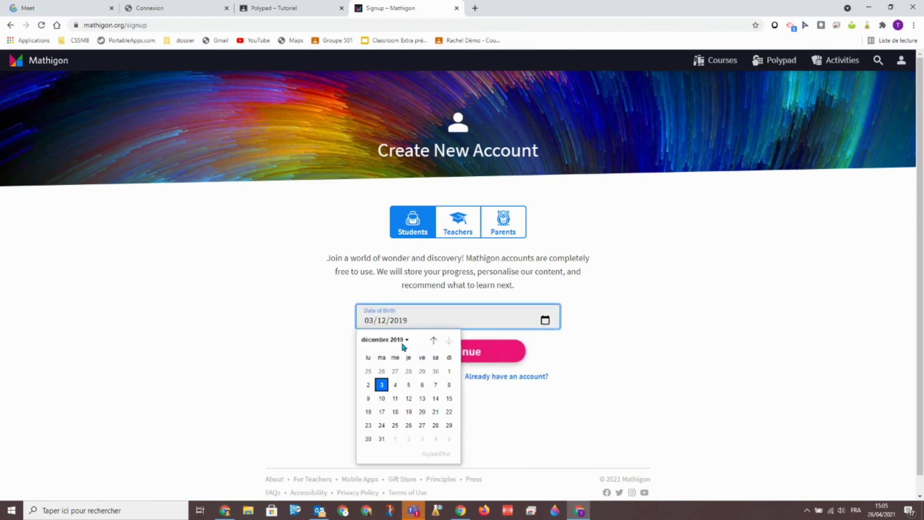
pyautogui.click(407, 340)
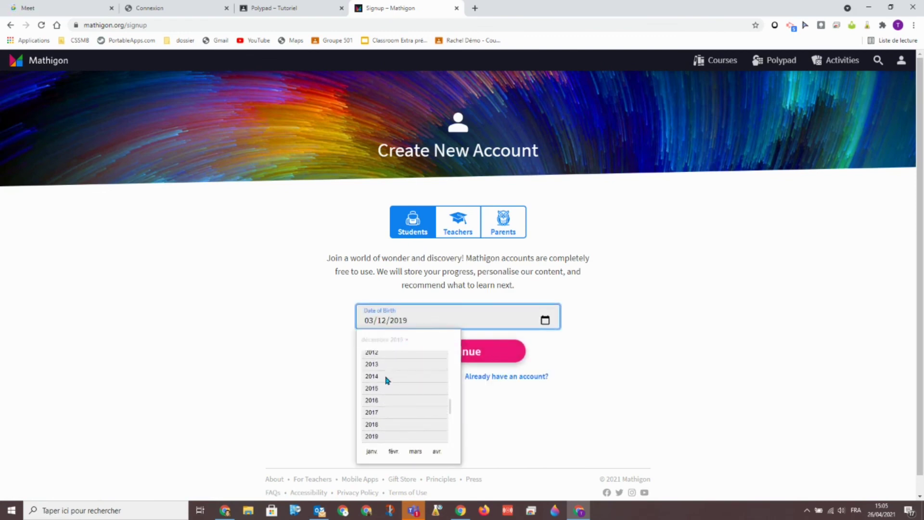
pyautogui.click(380, 354)
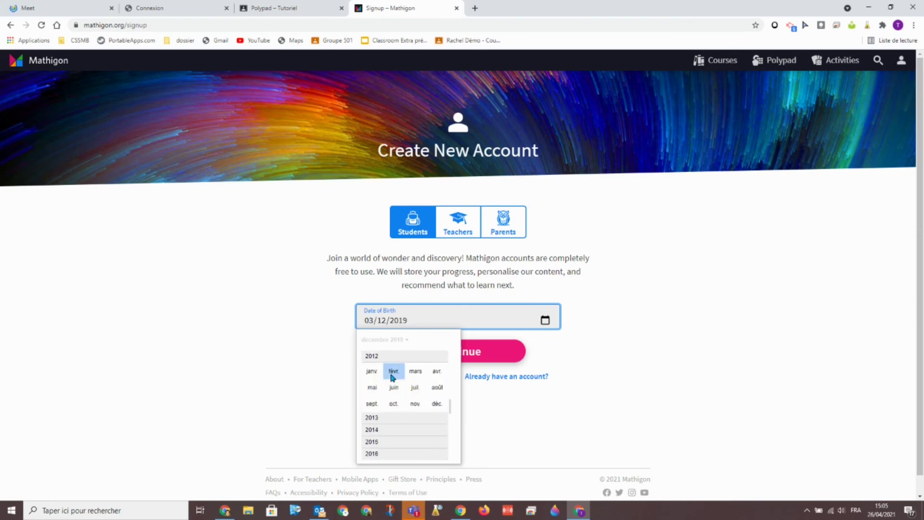
pyautogui.click(393, 372)
pyautogui.click(409, 398)
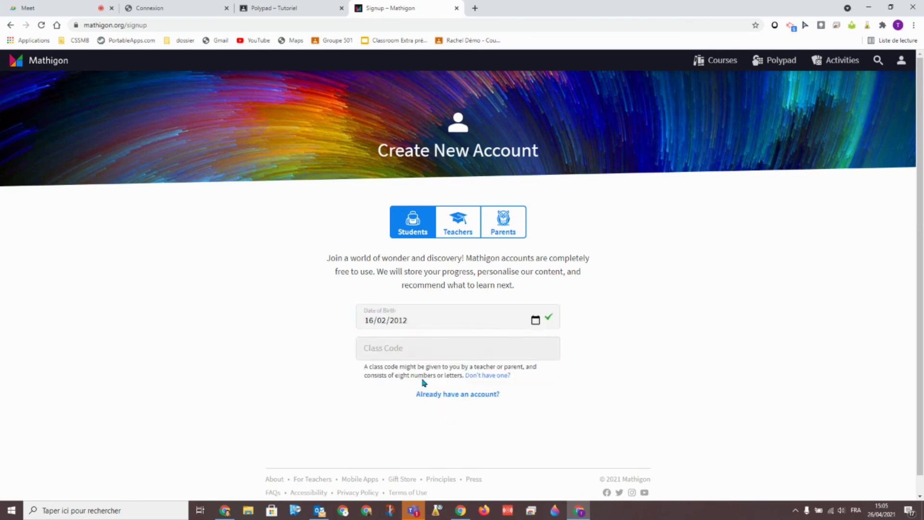
pyautogui.click(374, 347)
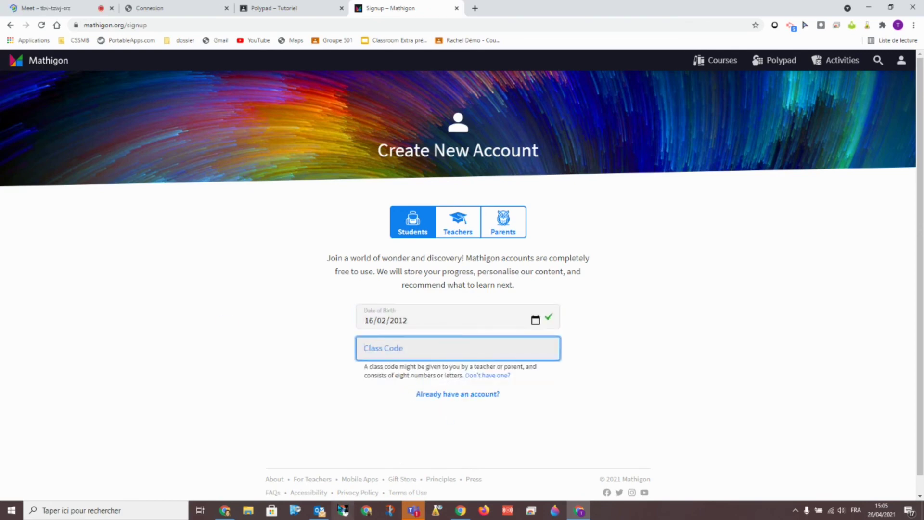
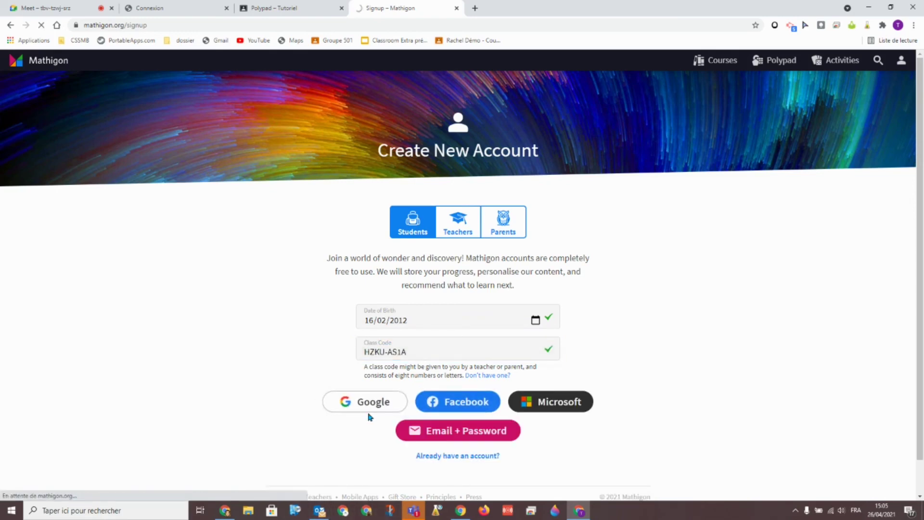